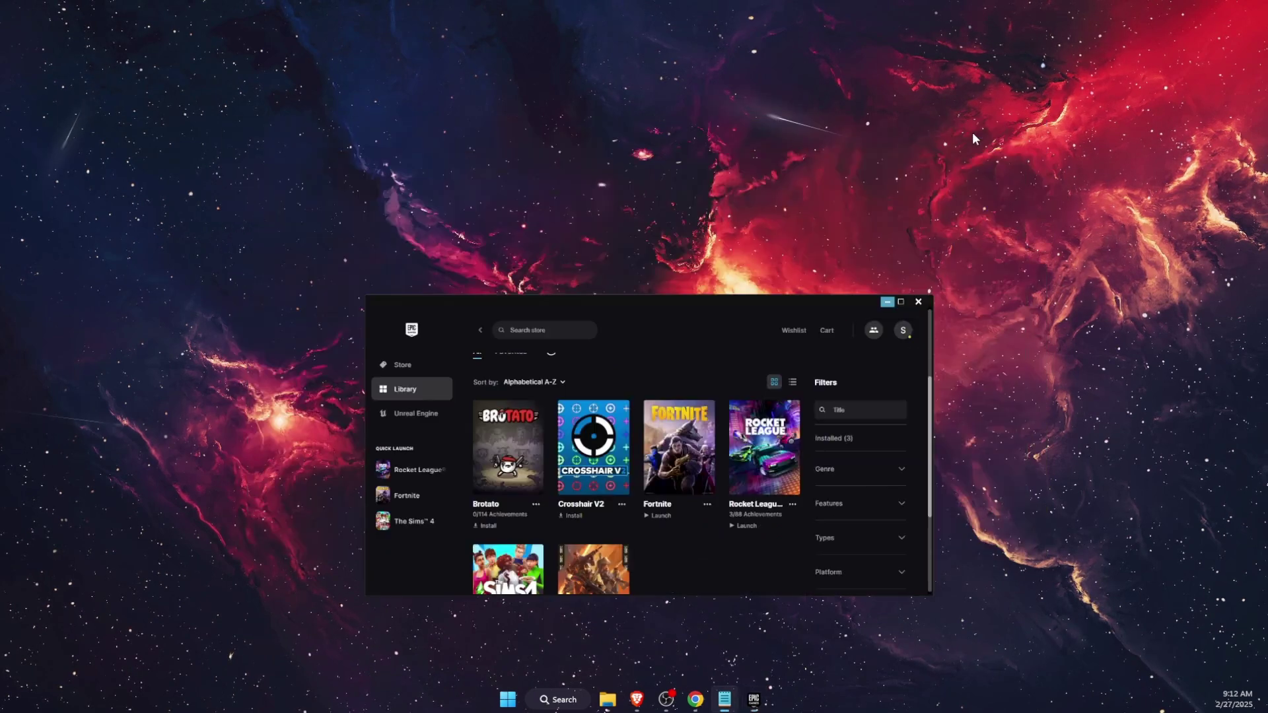
Step: Minimize the Epic Games Launcher library window to show the desktop
click(980, 131)
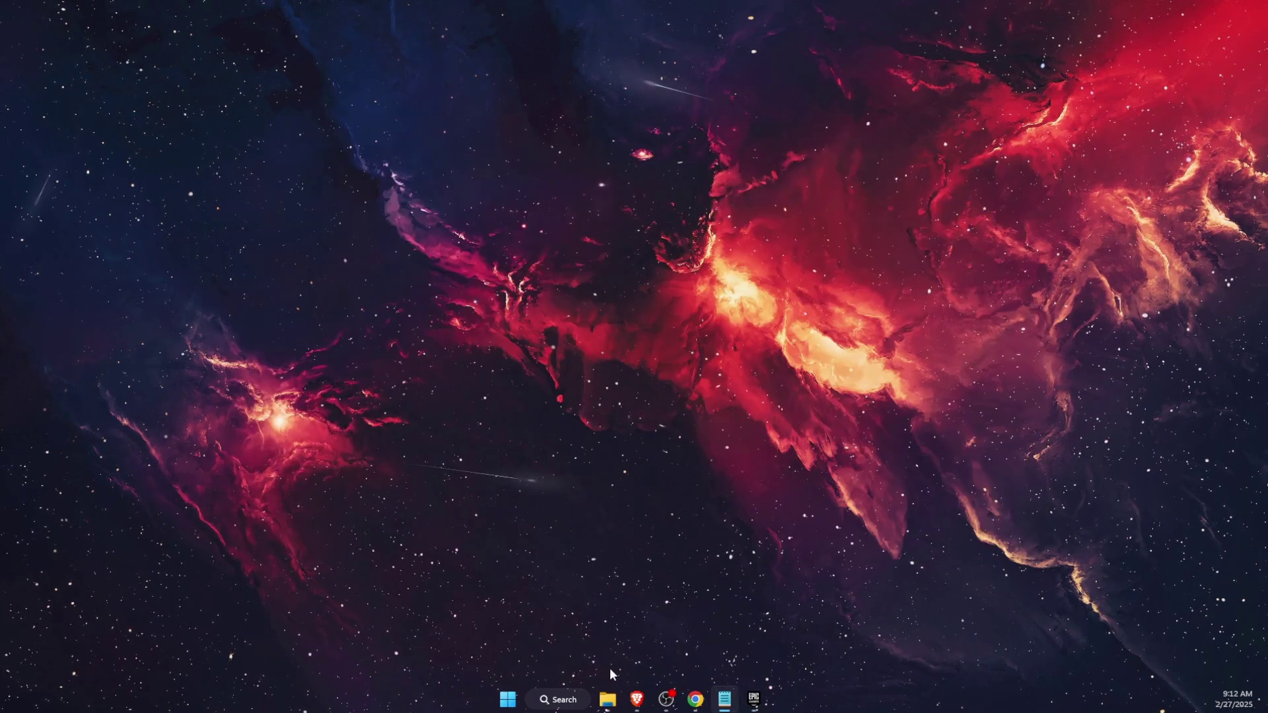
click(637, 699)
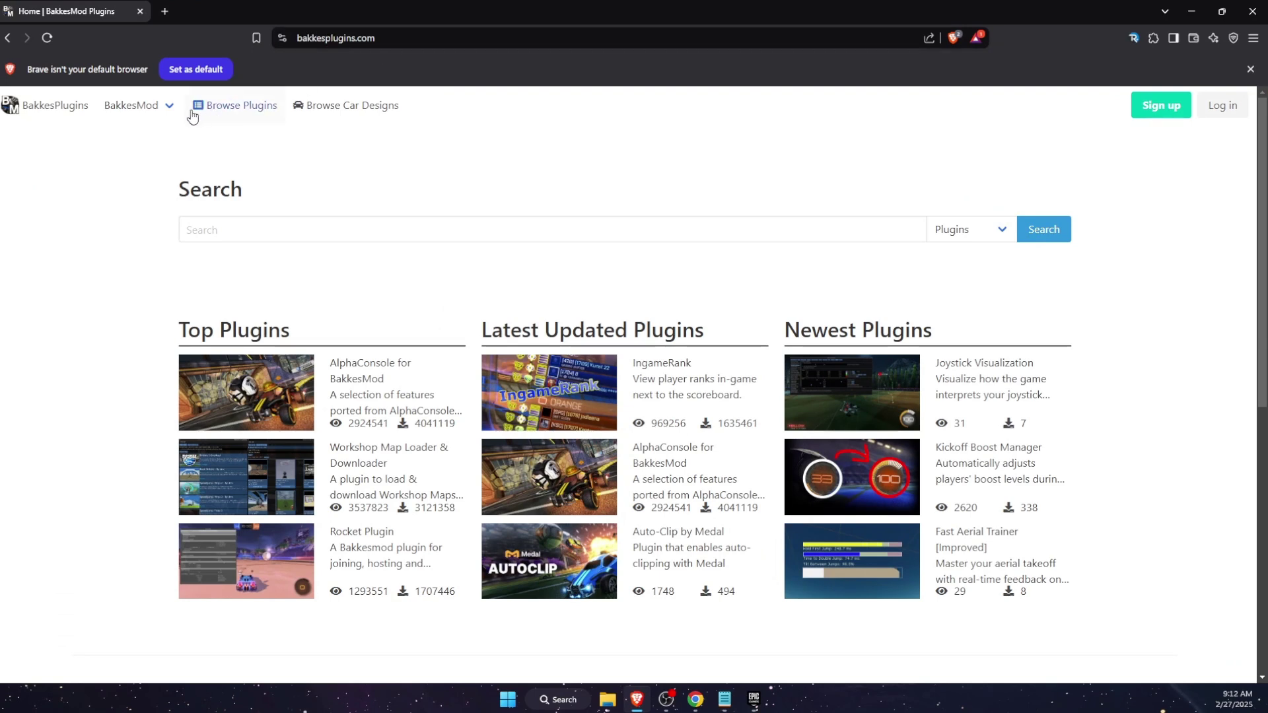
click(162, 116)
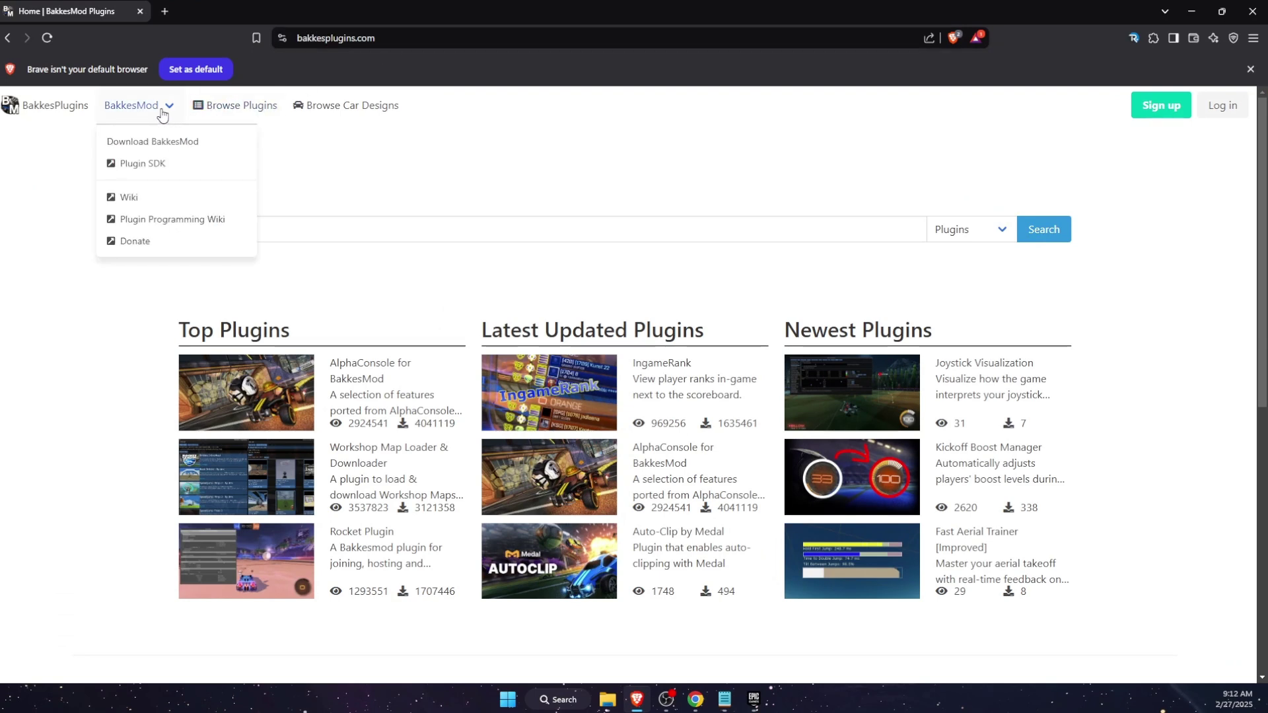
click(175, 148)
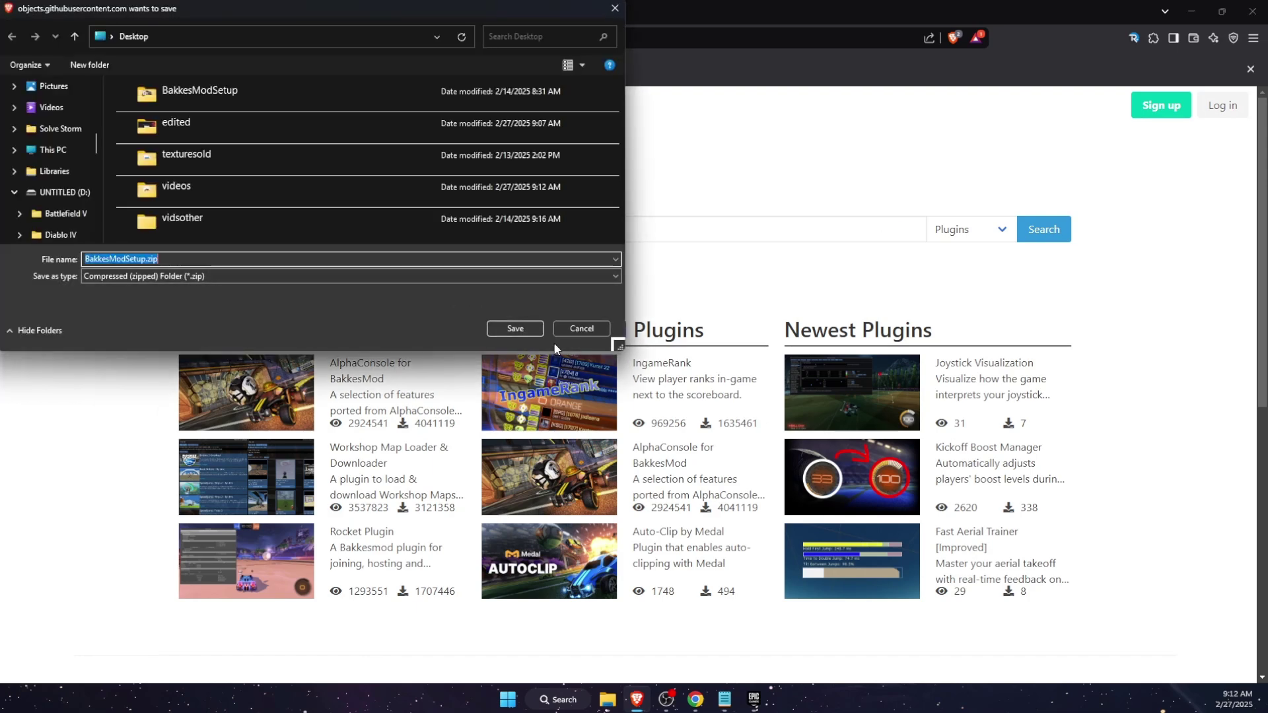
click(565, 337)
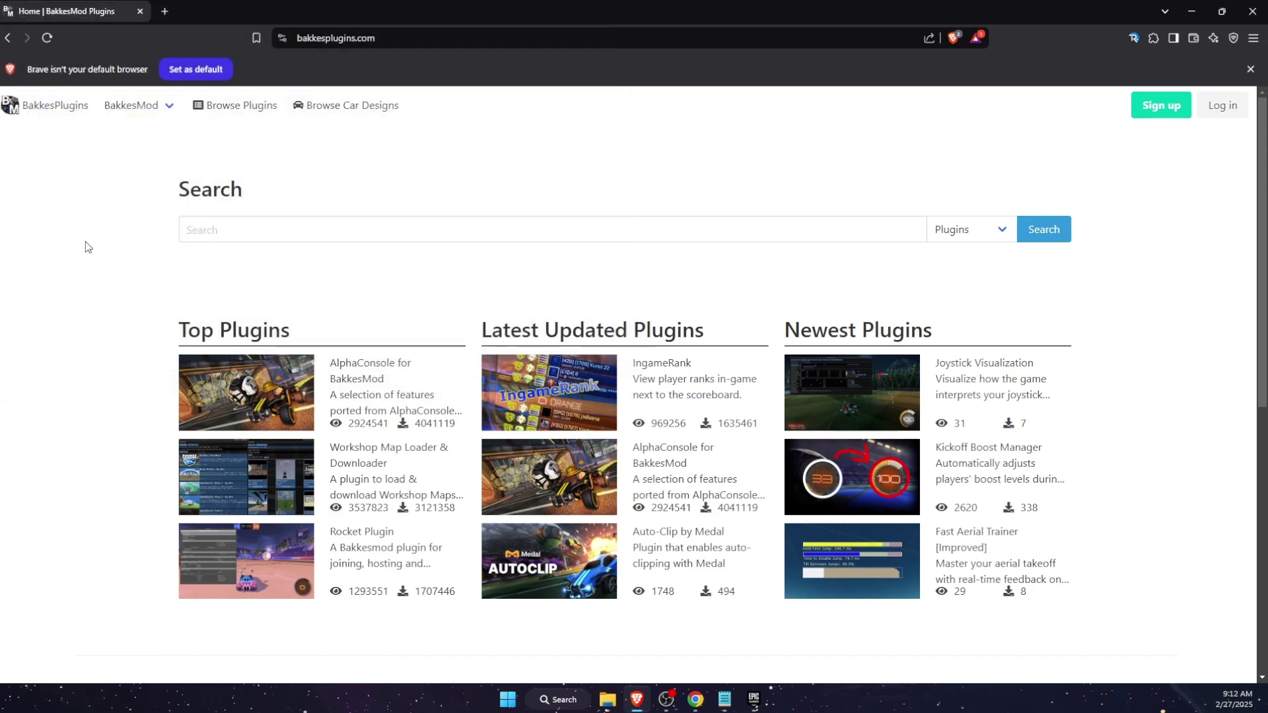
click(1190, 13)
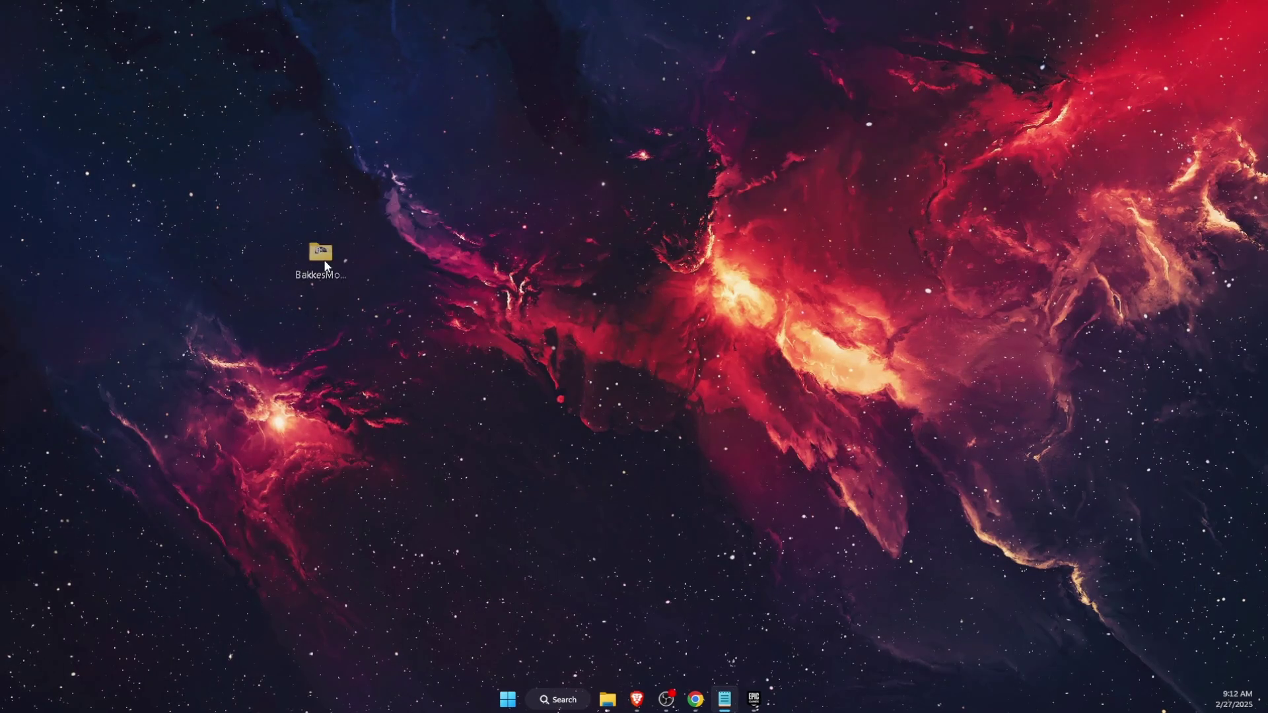
Step: Select the BakkesModSetup zipped folder on the desktop and check its context menu
click(324, 262)
click(426, 260)
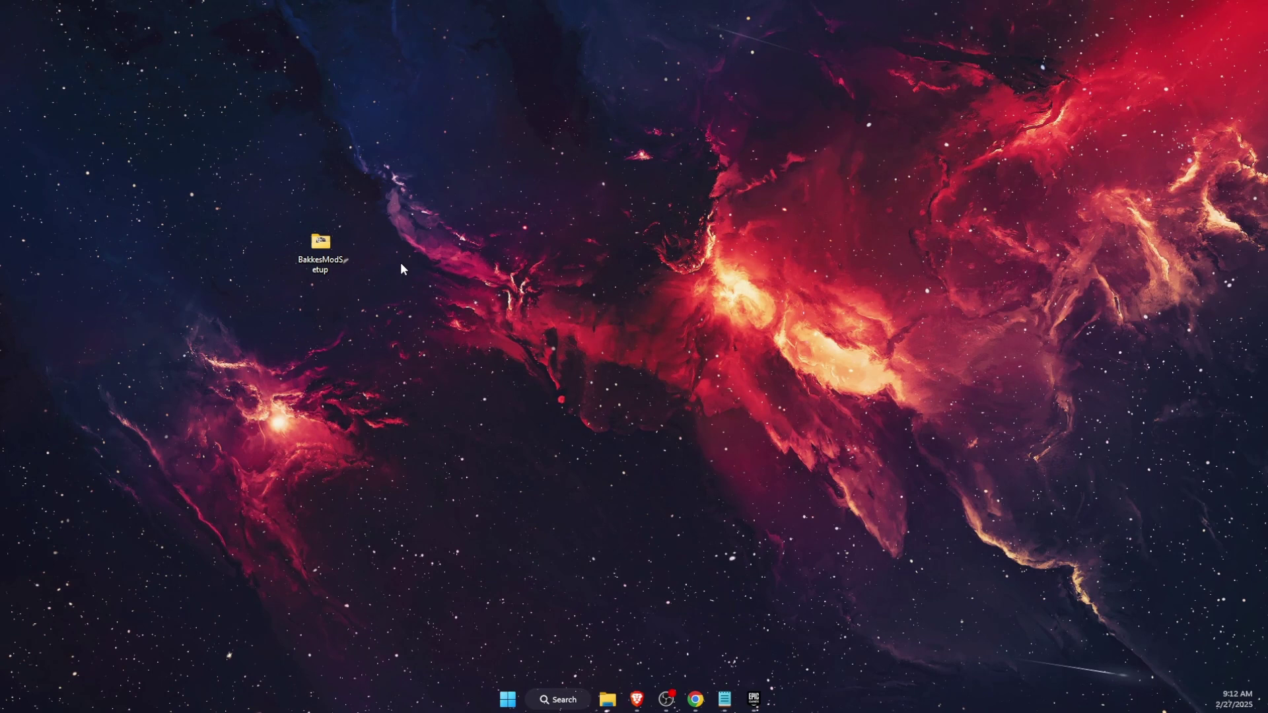
right_click(304, 258)
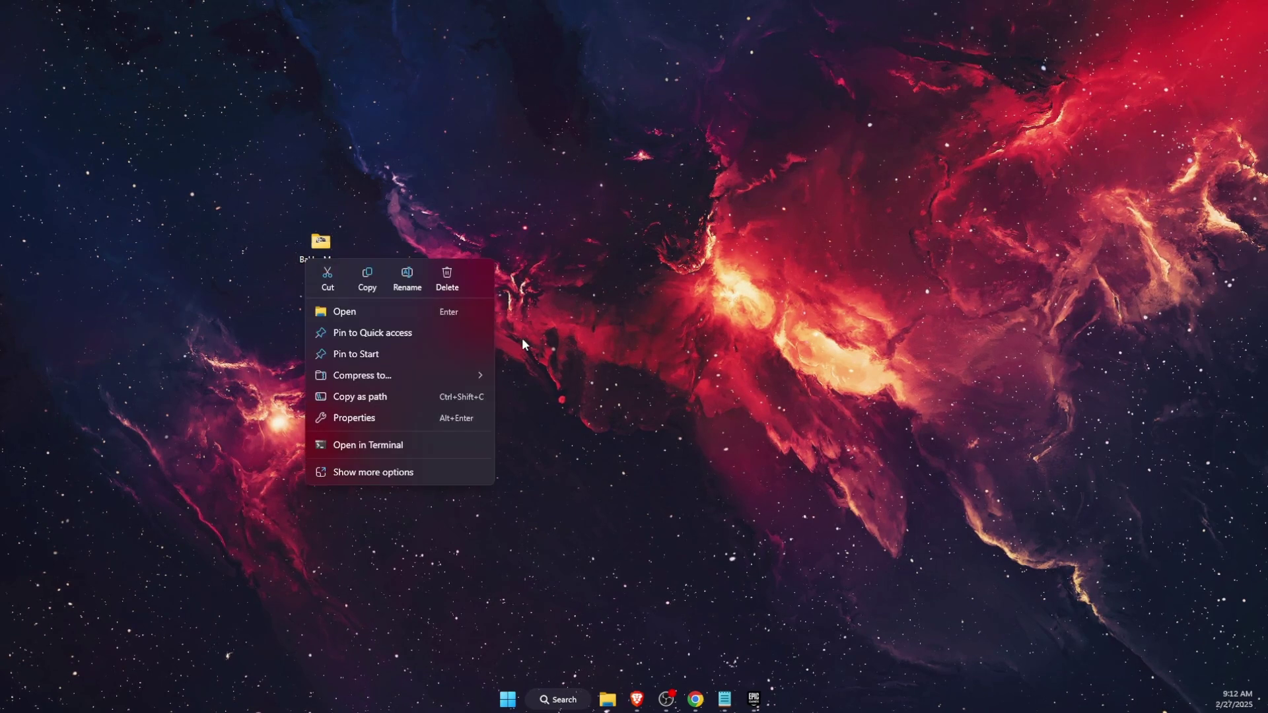
click(533, 397)
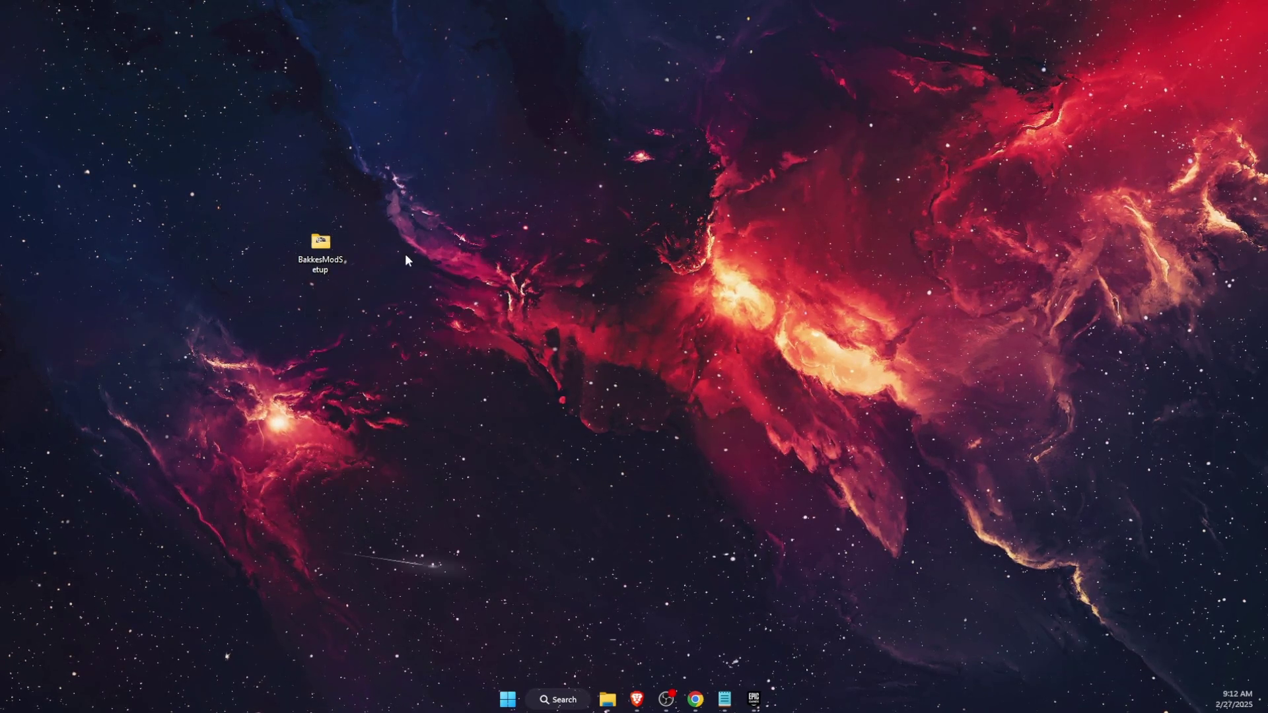
Step: Open the BakkesModSetup folder and run BakkesModSetup.exe, centring its setup prompt
double_click(321, 246)
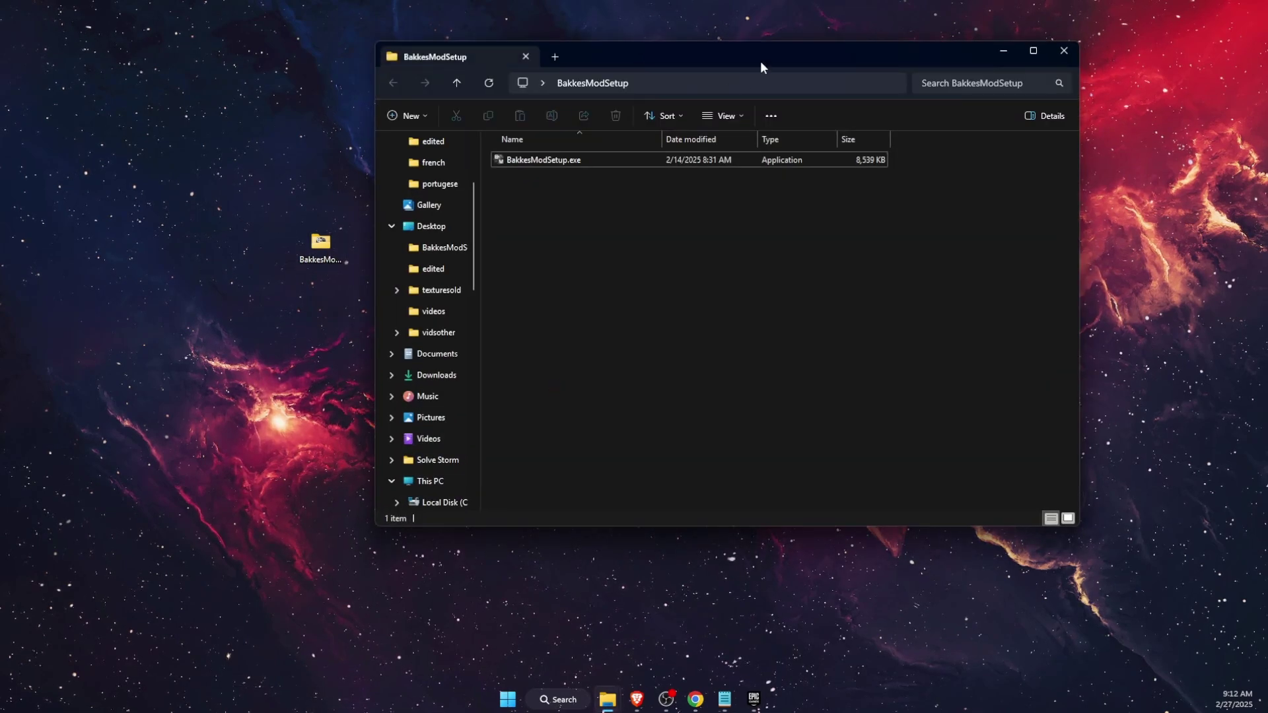
drag(759, 62, 690, 150)
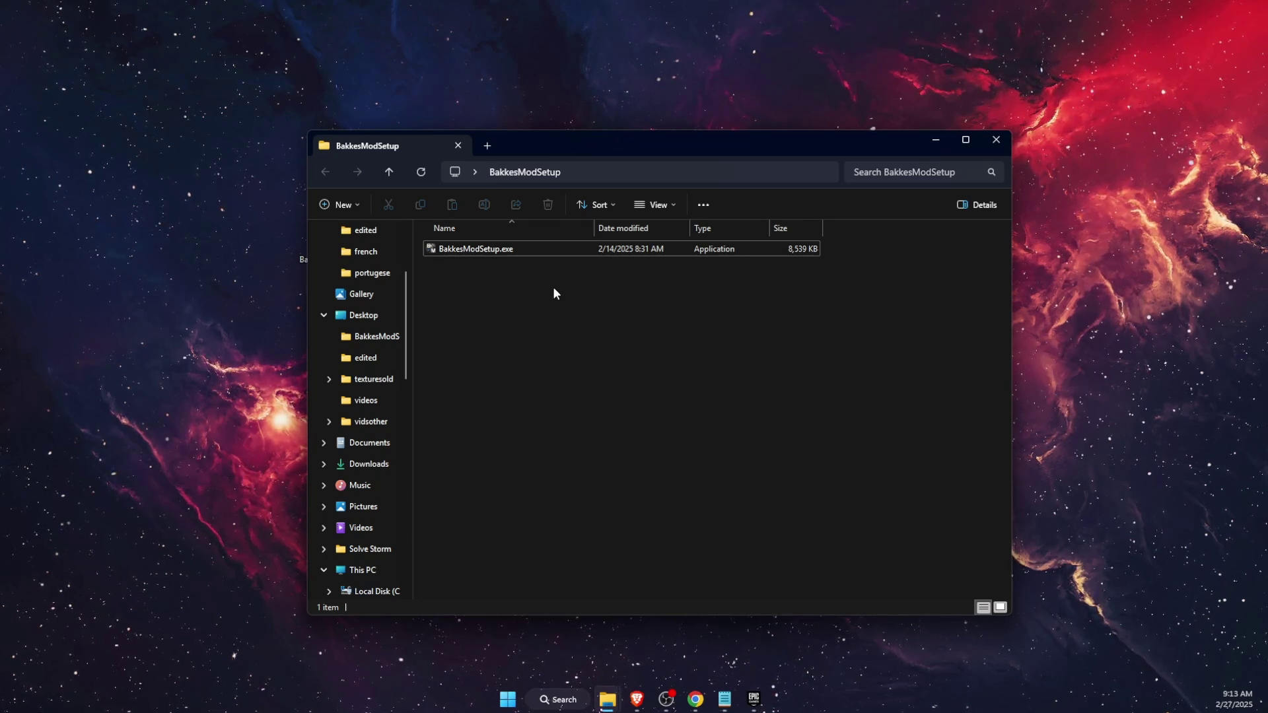
click(499, 252)
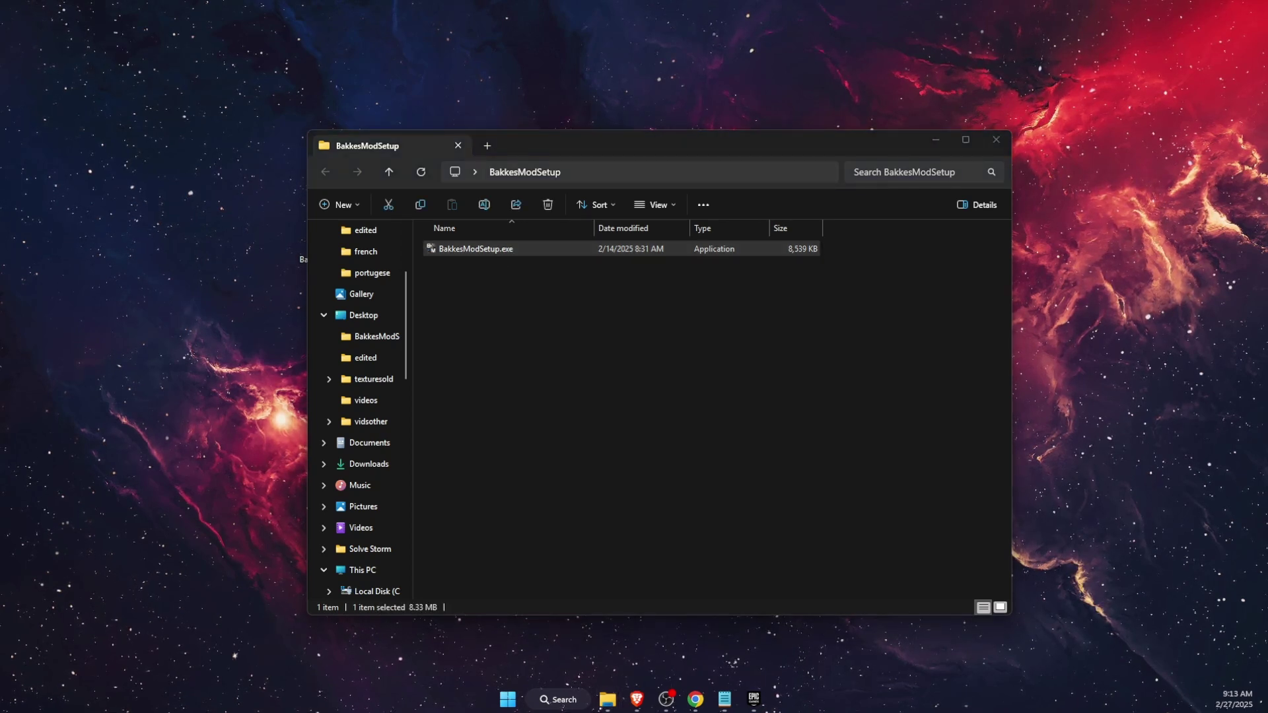
drag(399, 295, 602, 331)
Step: Let setup close Rocket League and BakkesMod, then cancel and exit the BakkesMod installer
click(651, 431)
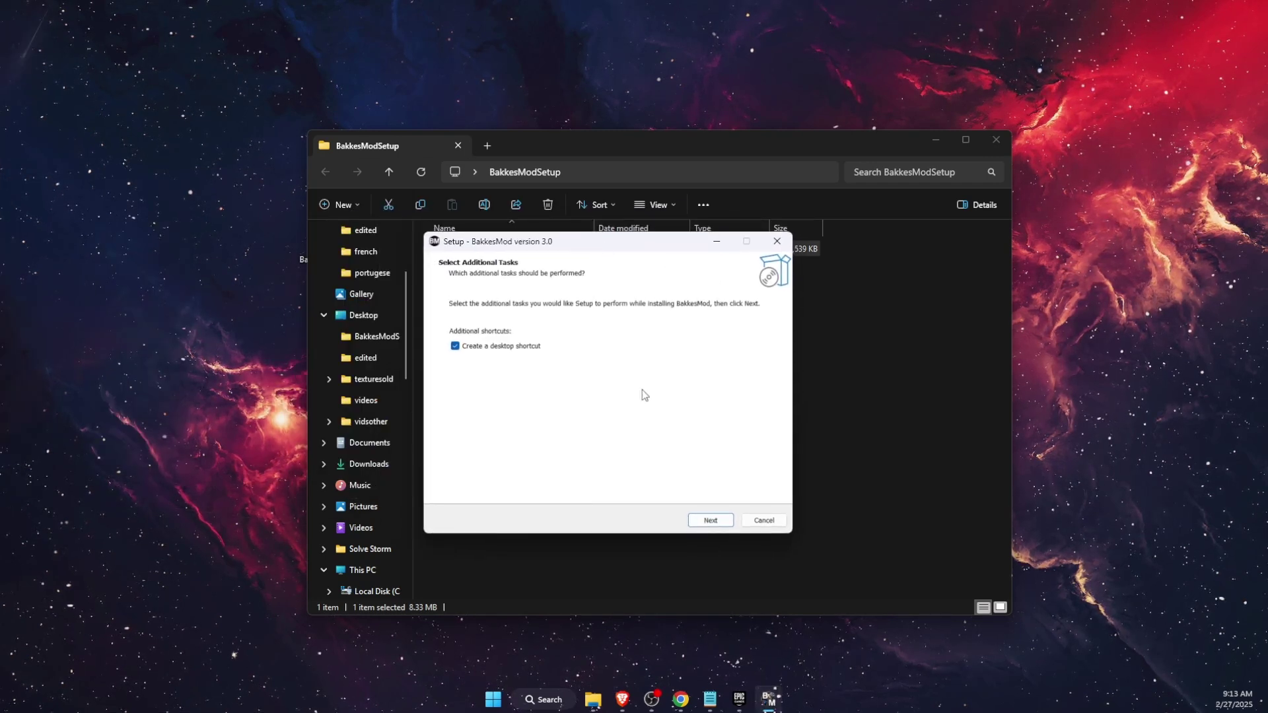
click(763, 519)
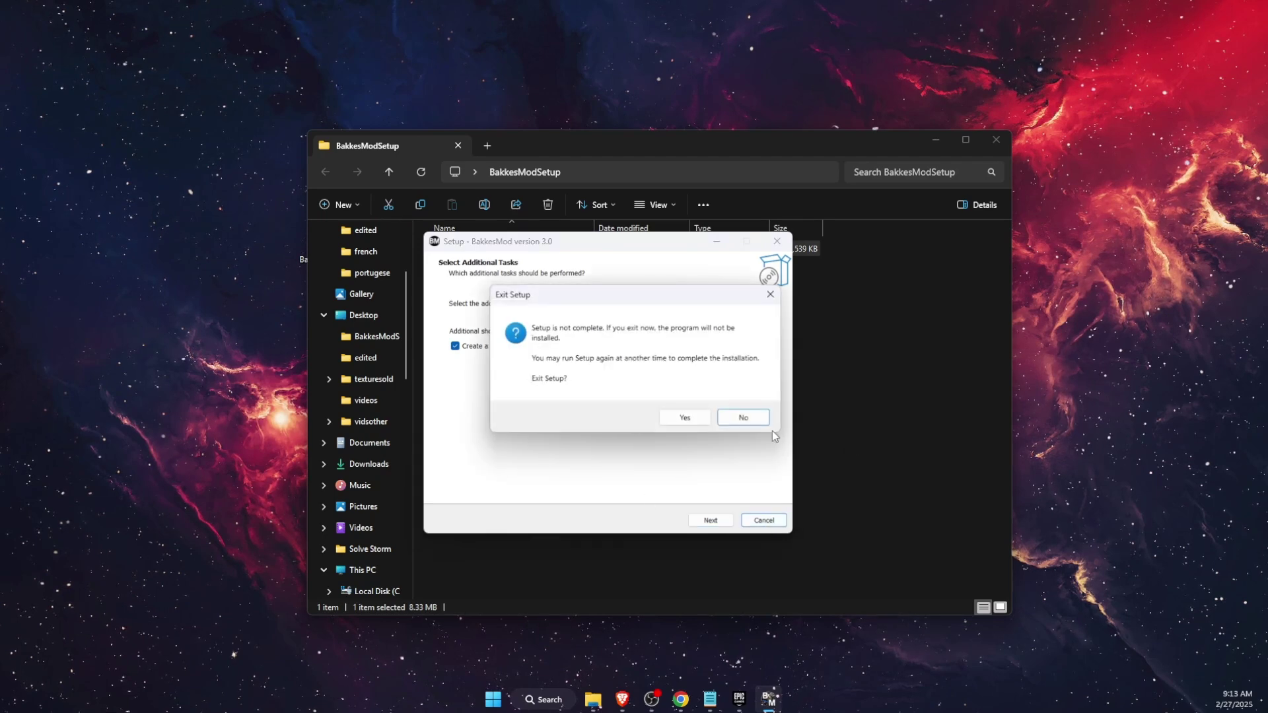
click(685, 417)
Step: Close the folder window, put the BakkesMod shortcut on the desktop, and delete BakkesModSetup
click(995, 140)
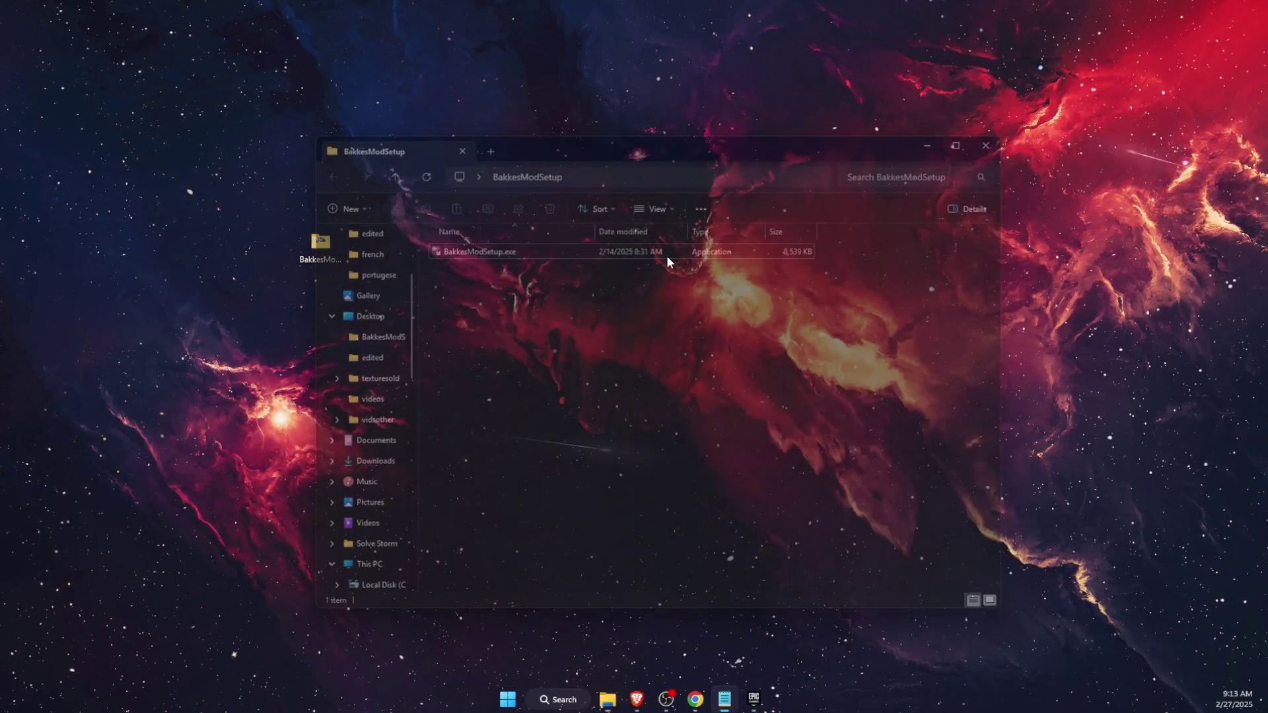
drag(1, 528, 391, 463)
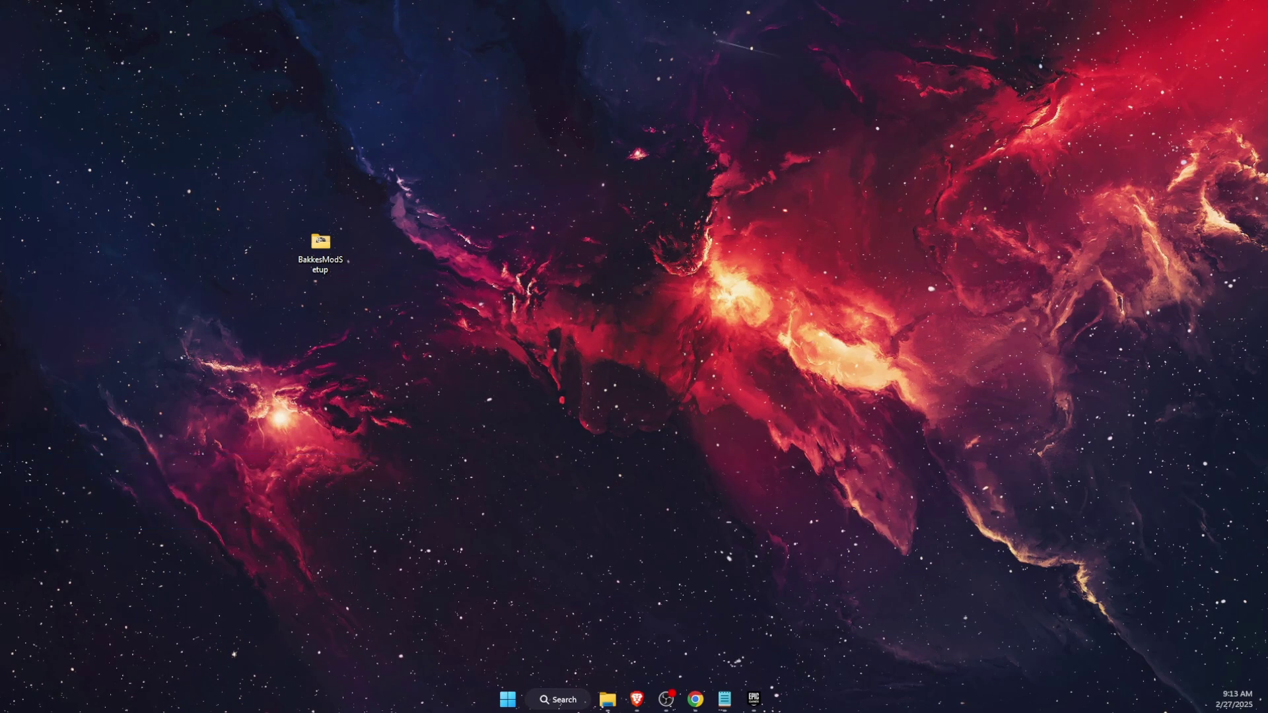
drag(528, 485, 169, 245)
key(Delete)
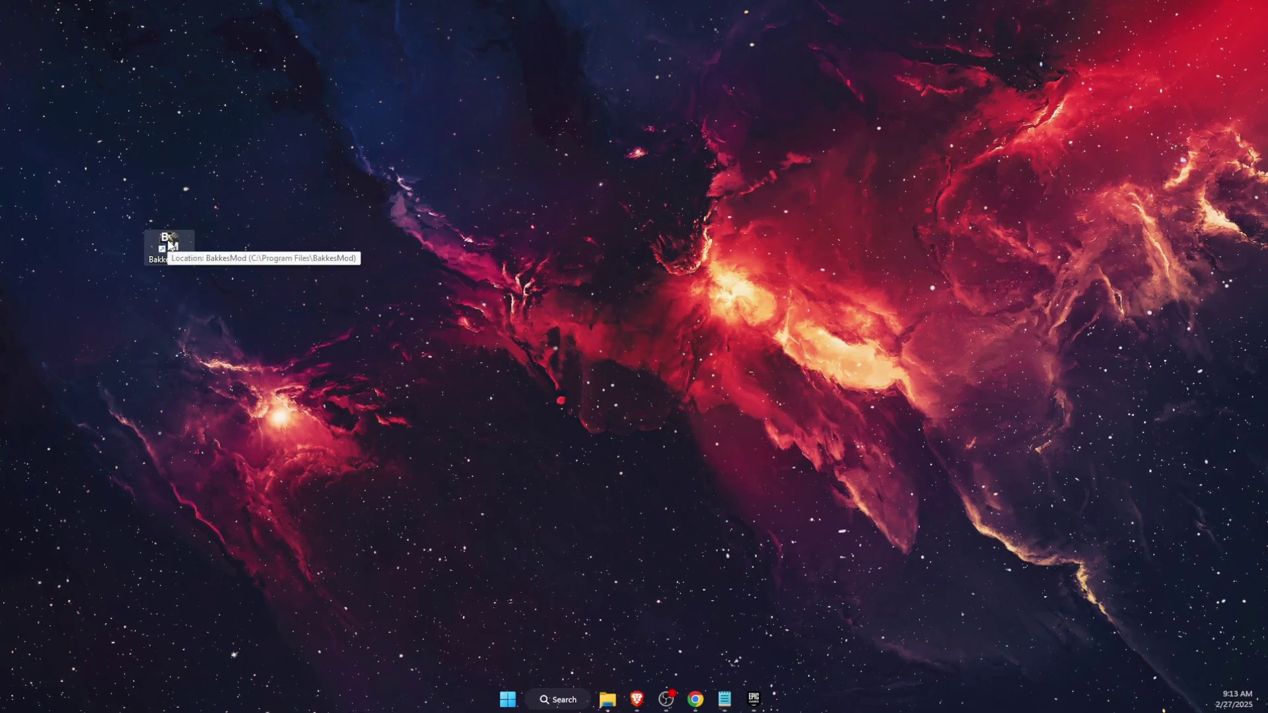
Step: Launch the BakkesMod injector from its shortcut and bring up the Epic Games library
double_click(169, 244)
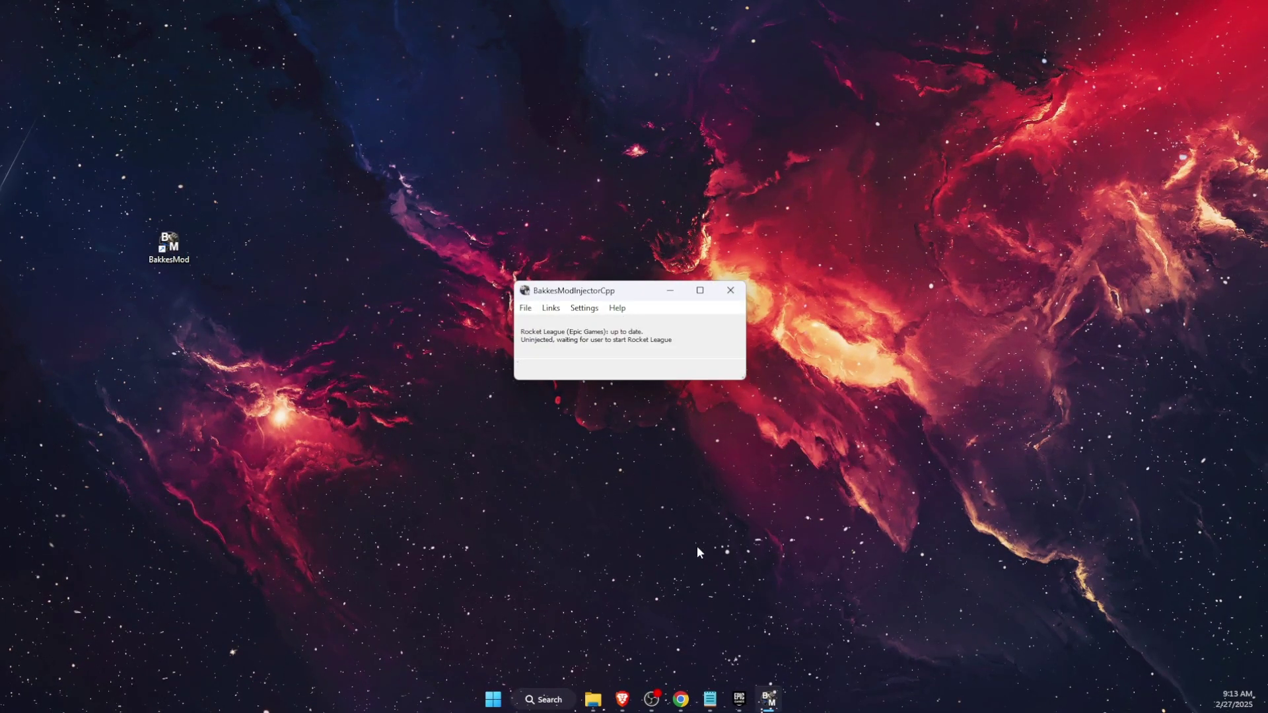
click(737, 697)
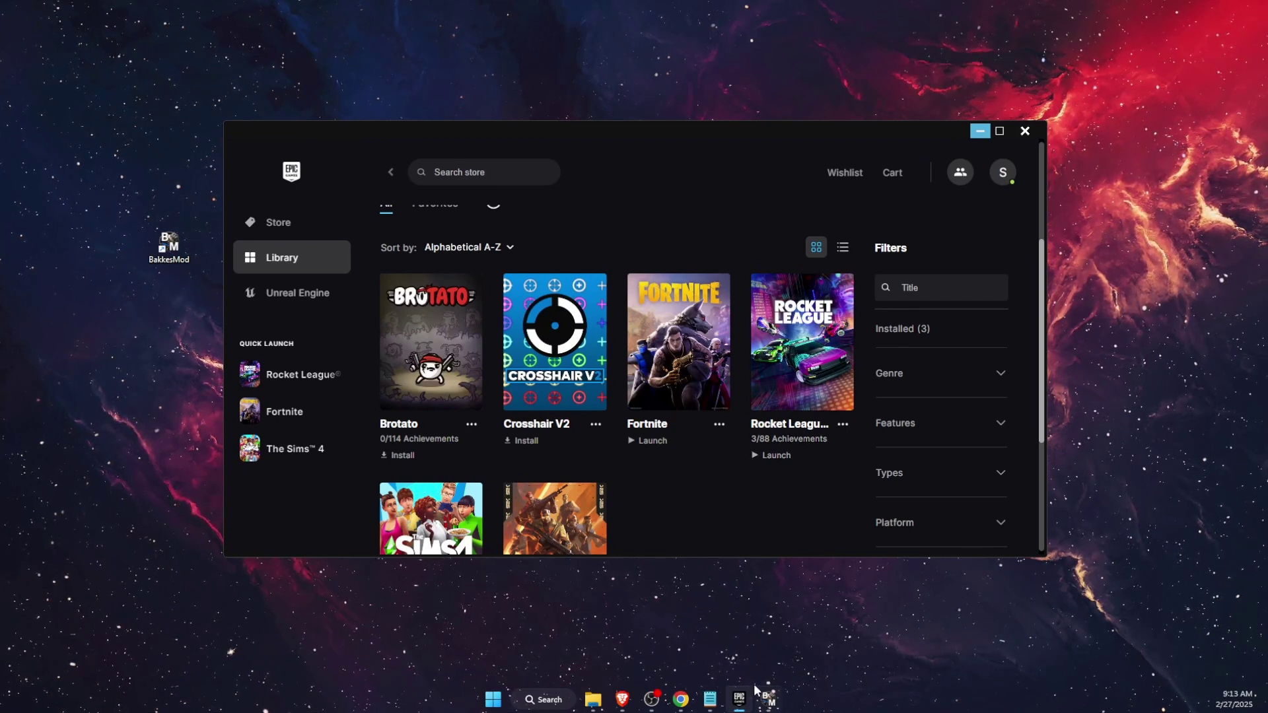
Step: Launch Rocket League and install AlphaConsole for BakkesMod from bakkesplugins.com via plugininstaller.exe
click(783, 450)
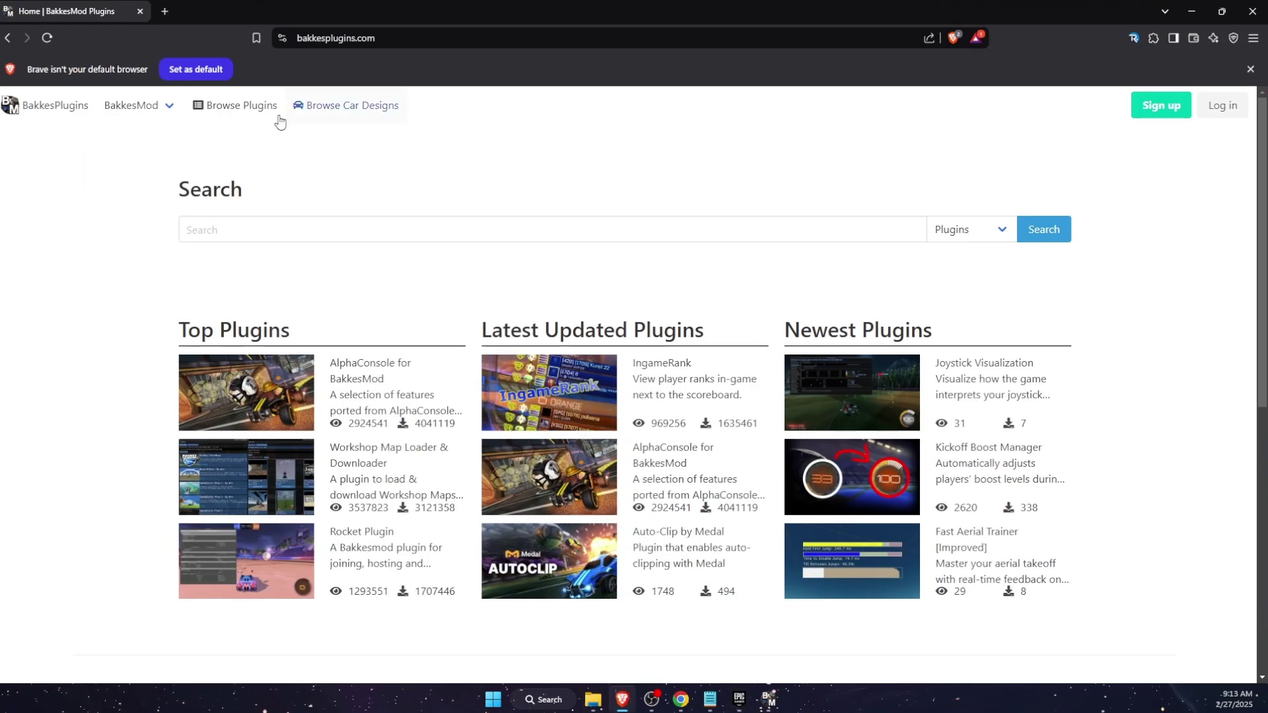
triple_click(216, 327)
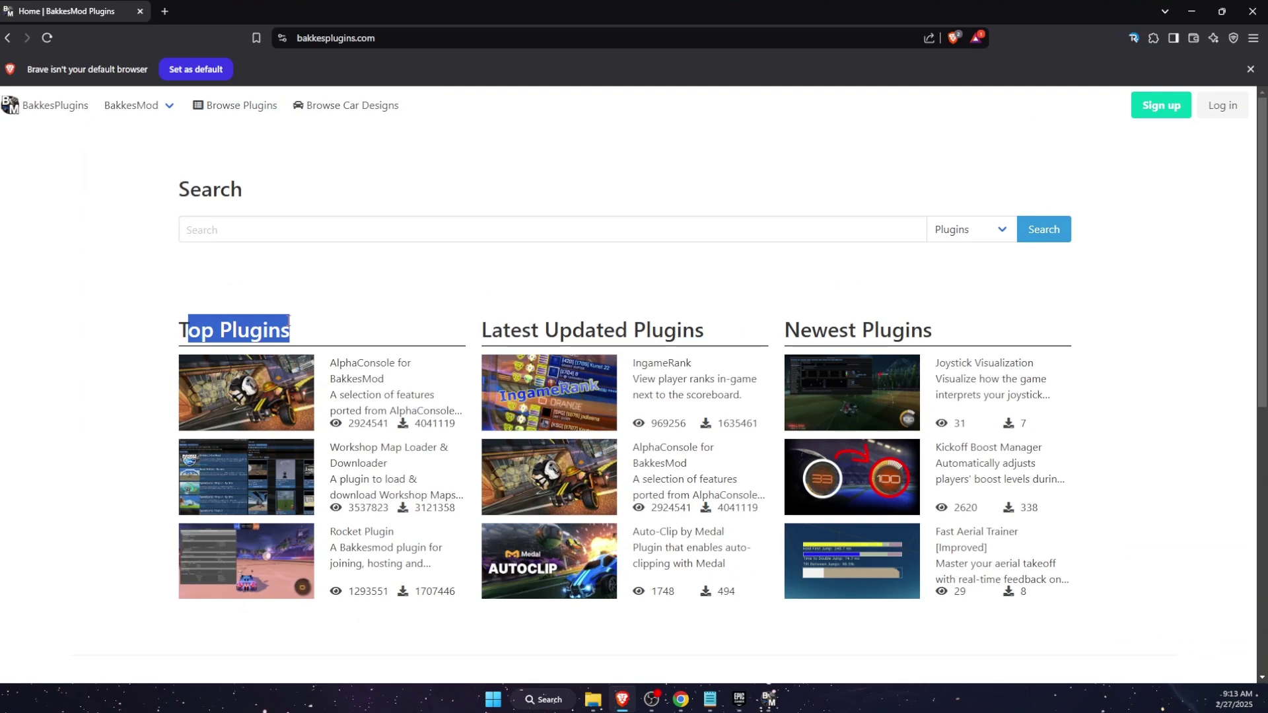
click(393, 374)
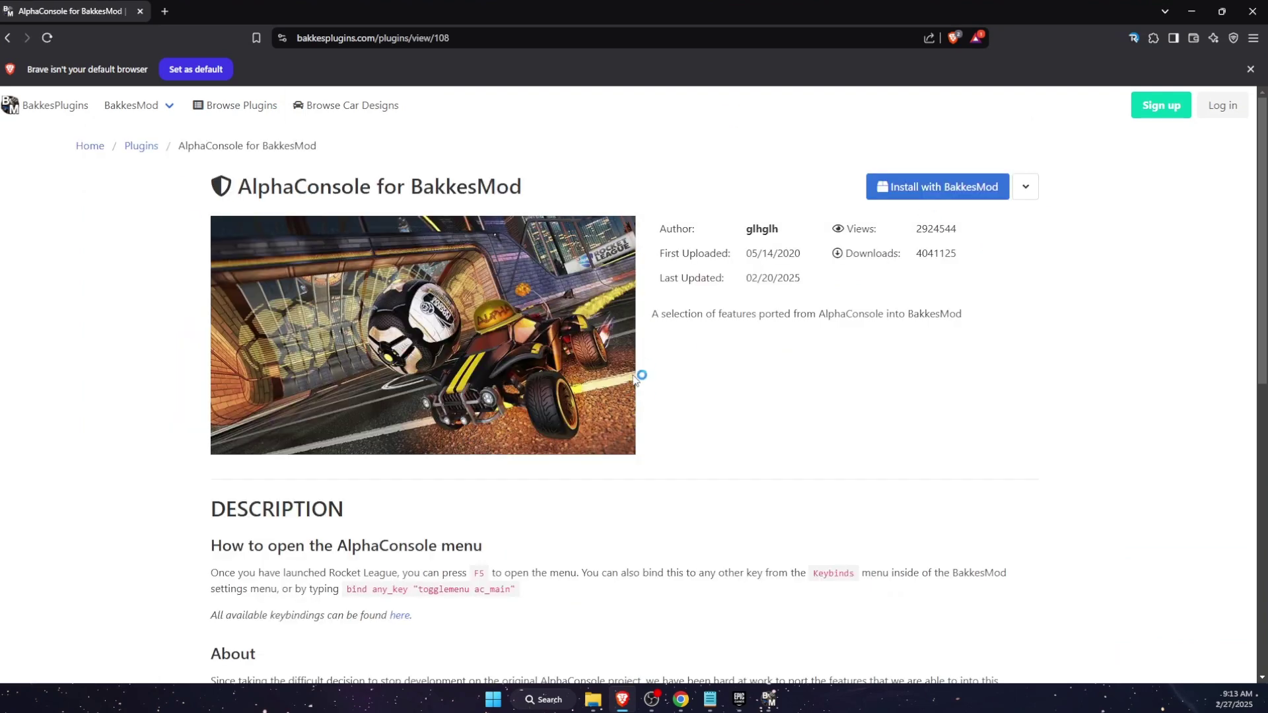
click(935, 190)
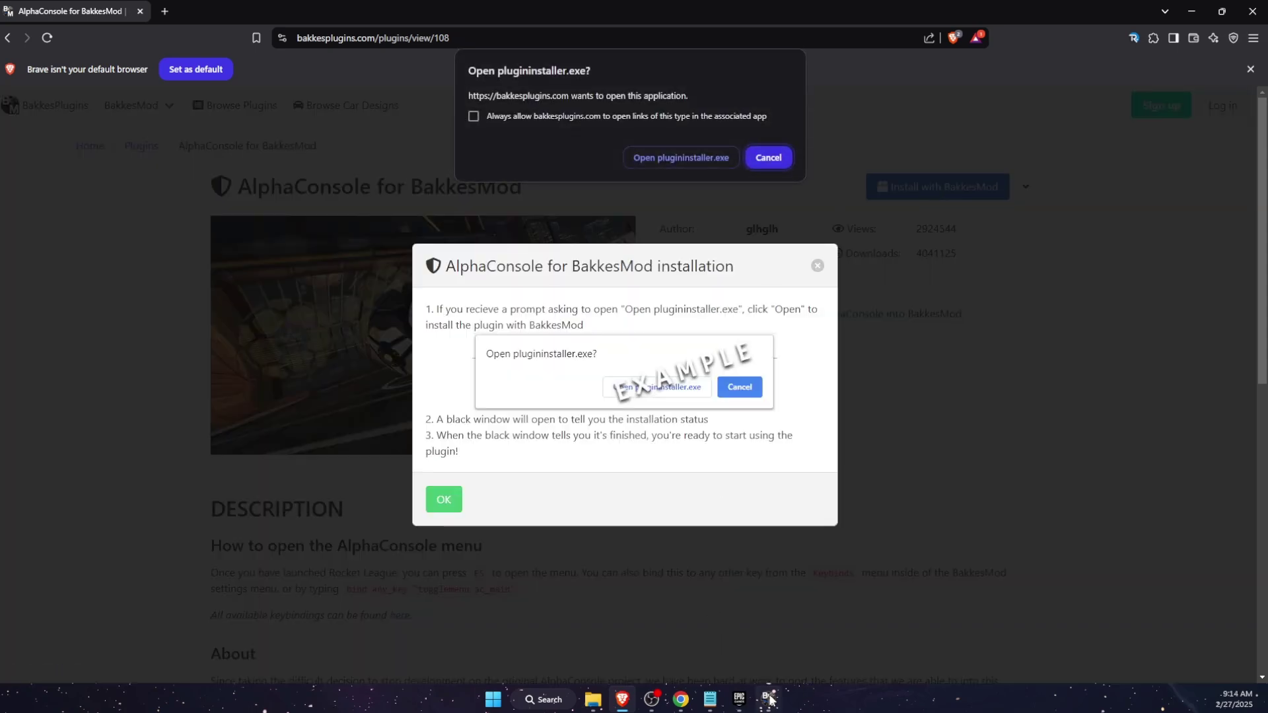
click(680, 163)
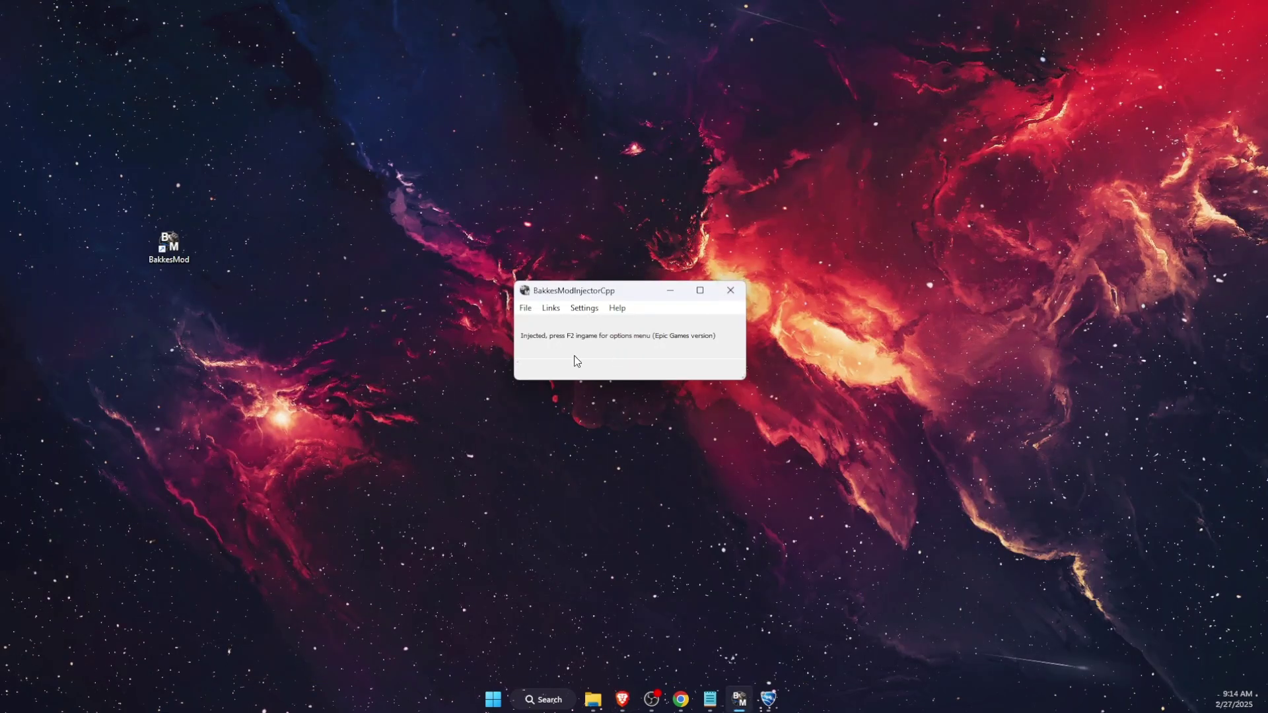
Step: Switch to Rocket League and open the BakkesMod settings panel with F2, moving it up-left
click(766, 703)
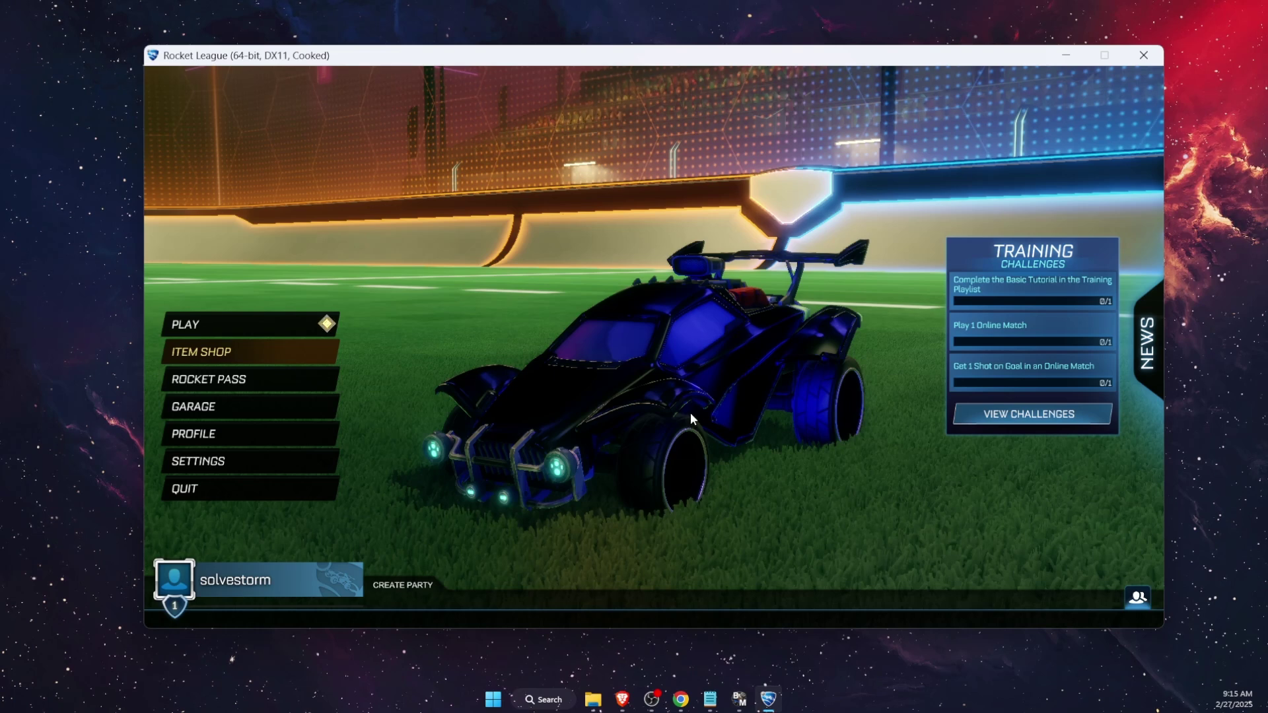
key(F2)
drag(817, 189, 750, 170)
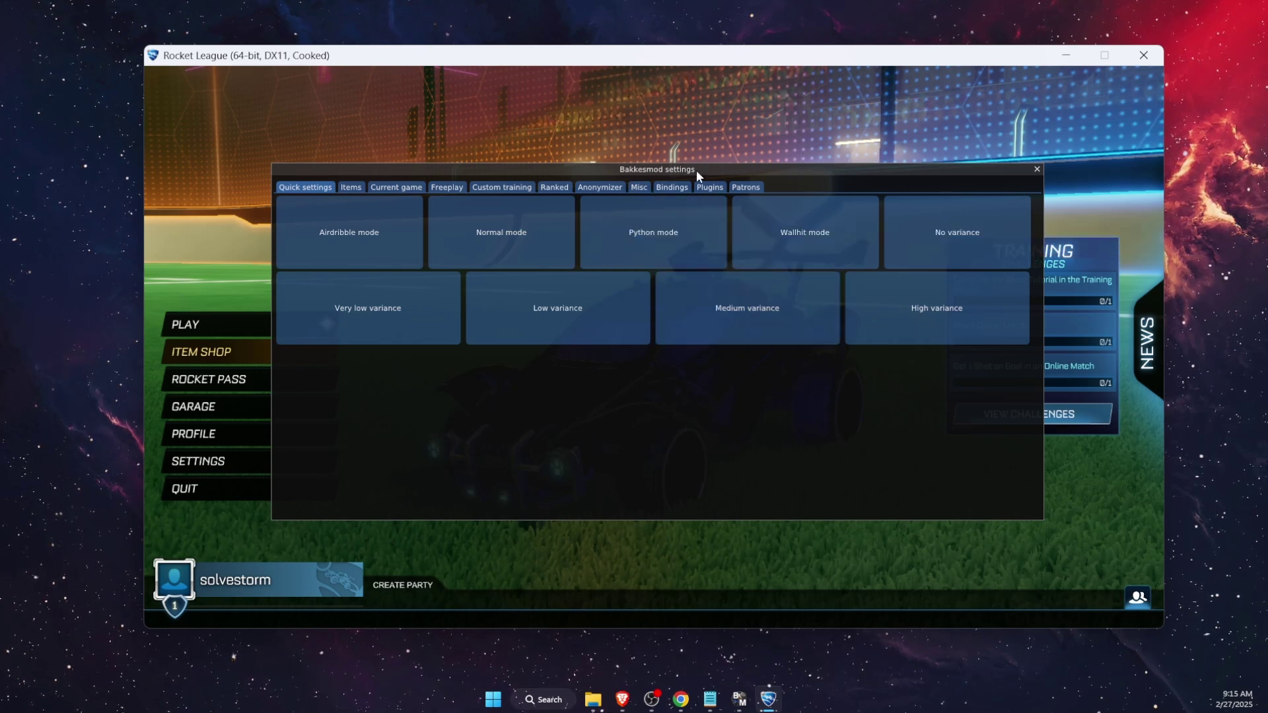
Step: Go to the Plugins tab in BakkesMod settings and select AlphaConsole
click(710, 187)
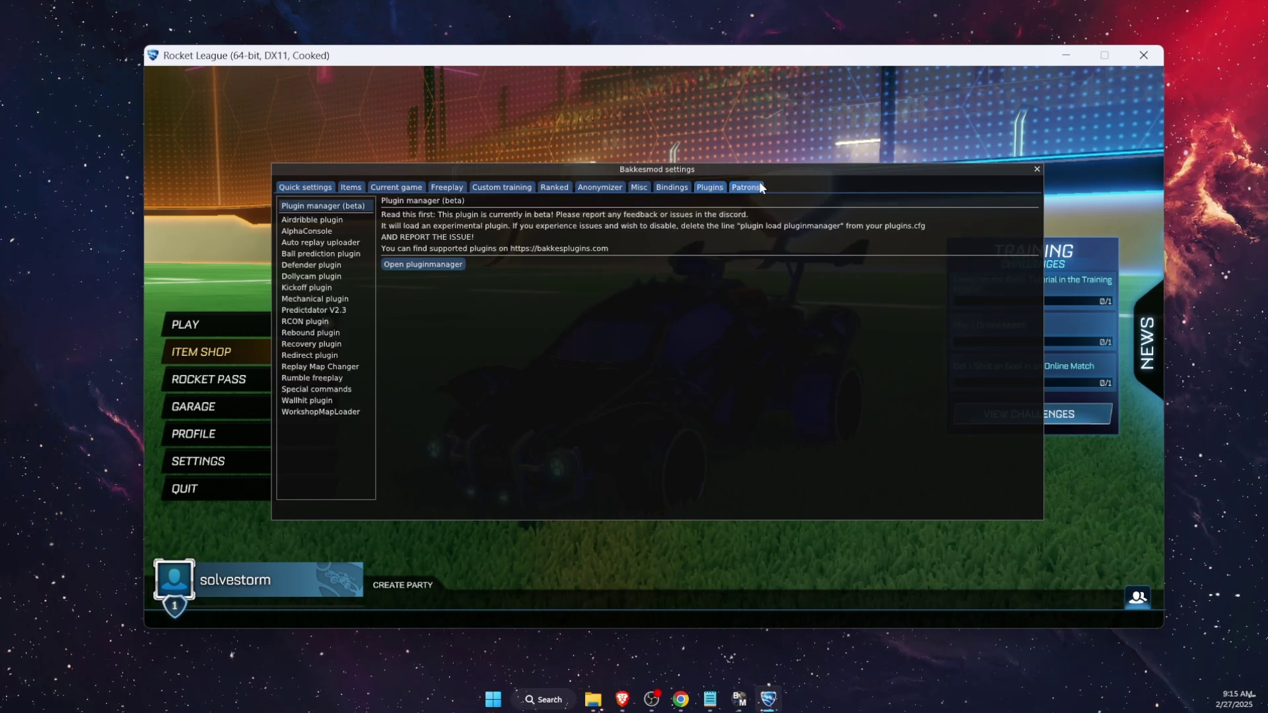
click(309, 234)
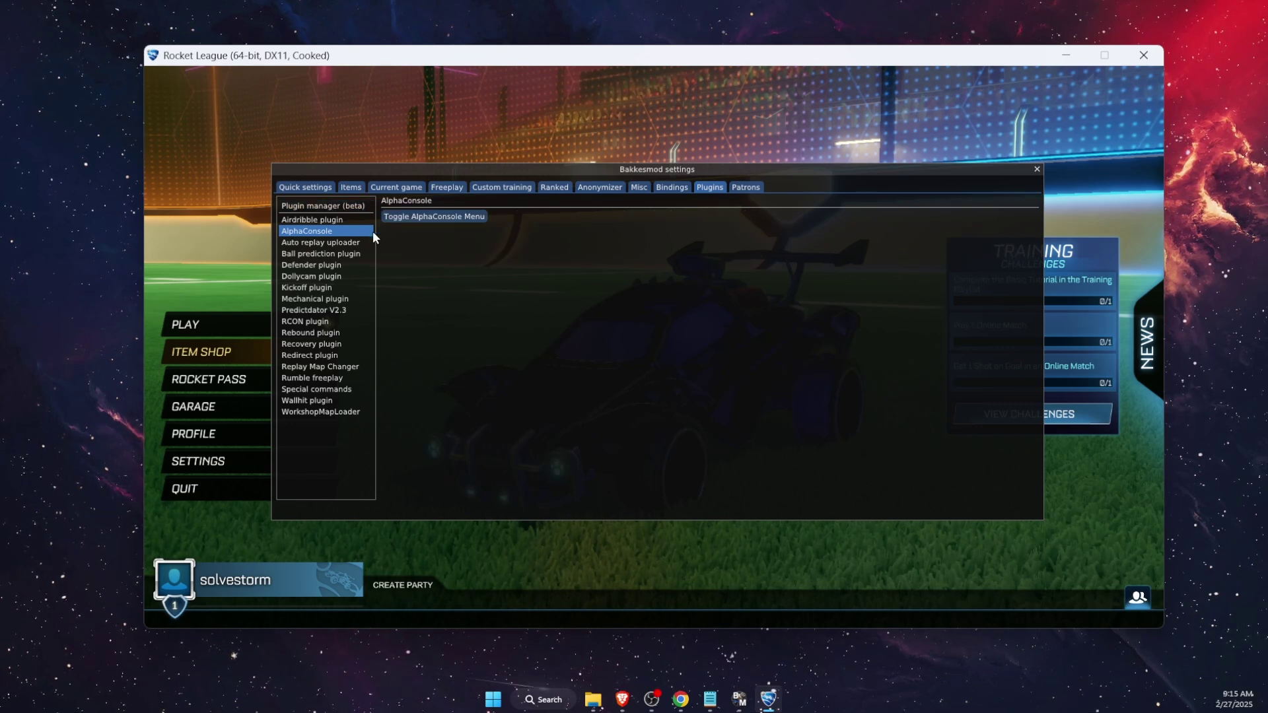
Step: In the AlphaConsole menu's Profile tab, set Avatar Textures to AlphaConsole and open its textures folder
click(465, 218)
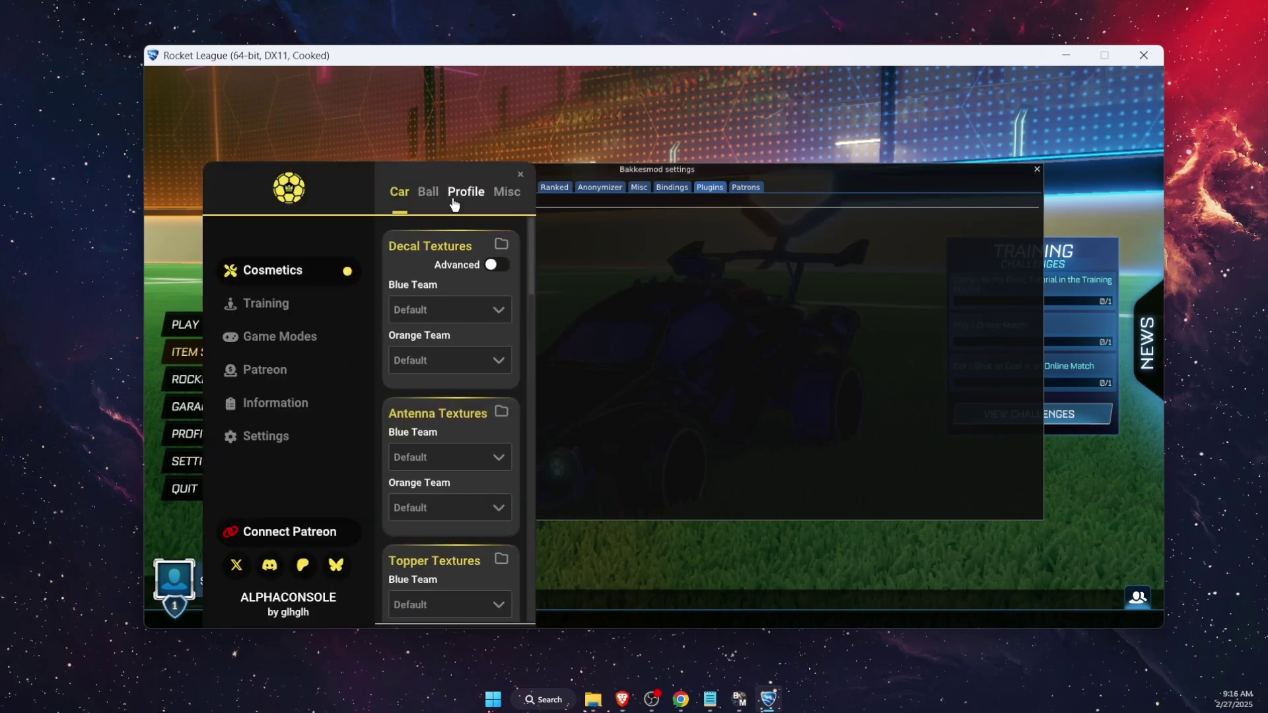
drag(445, 169, 537, 130)
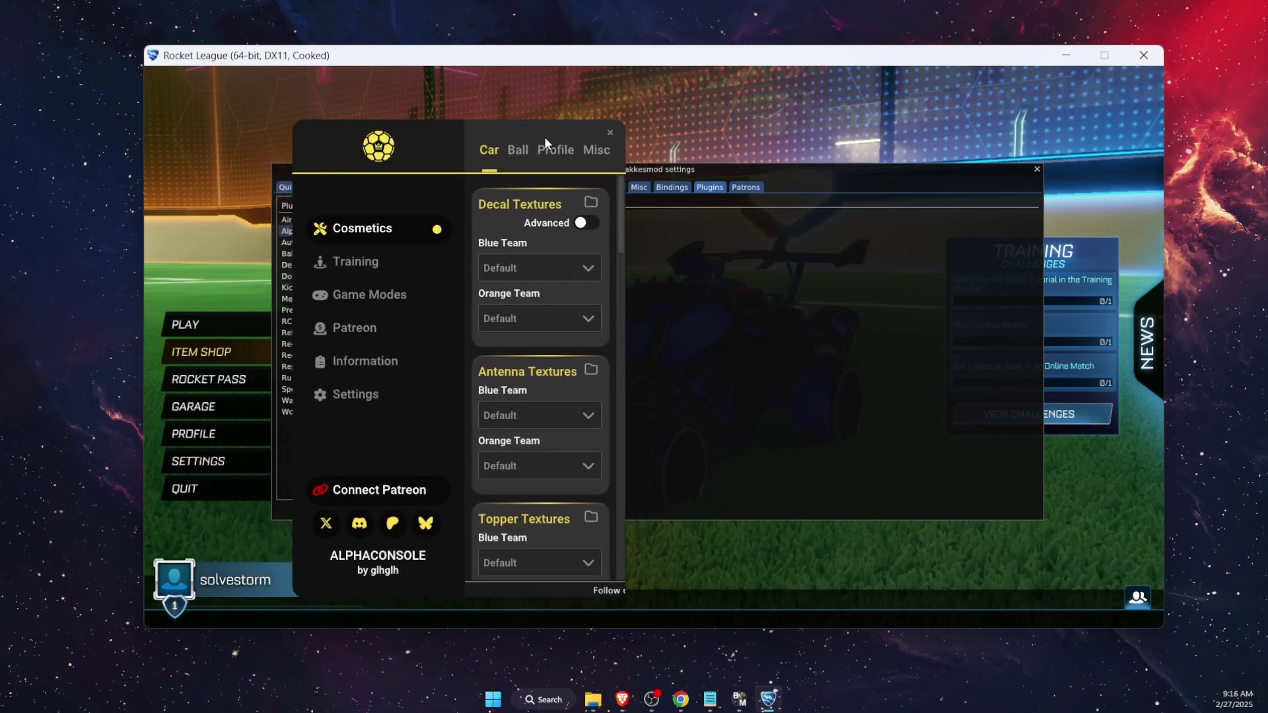
click(562, 151)
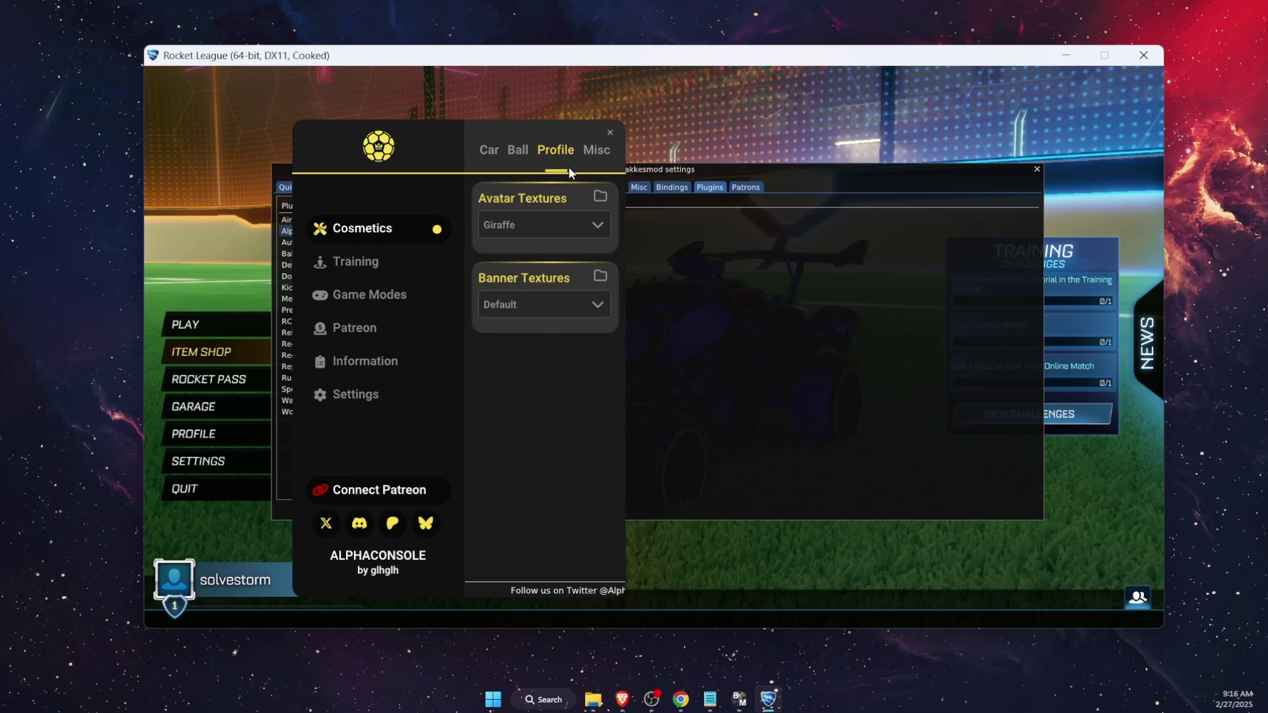
click(592, 225)
click(563, 266)
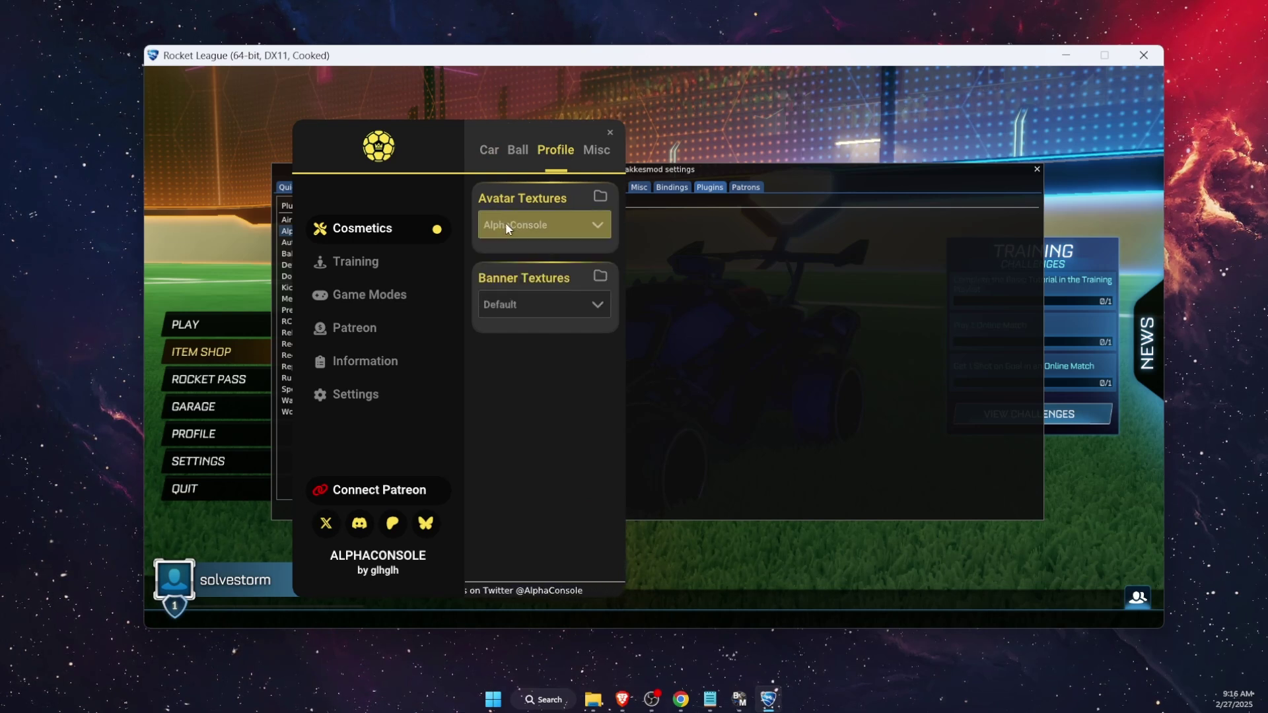
click(504, 221)
click(523, 273)
click(535, 231)
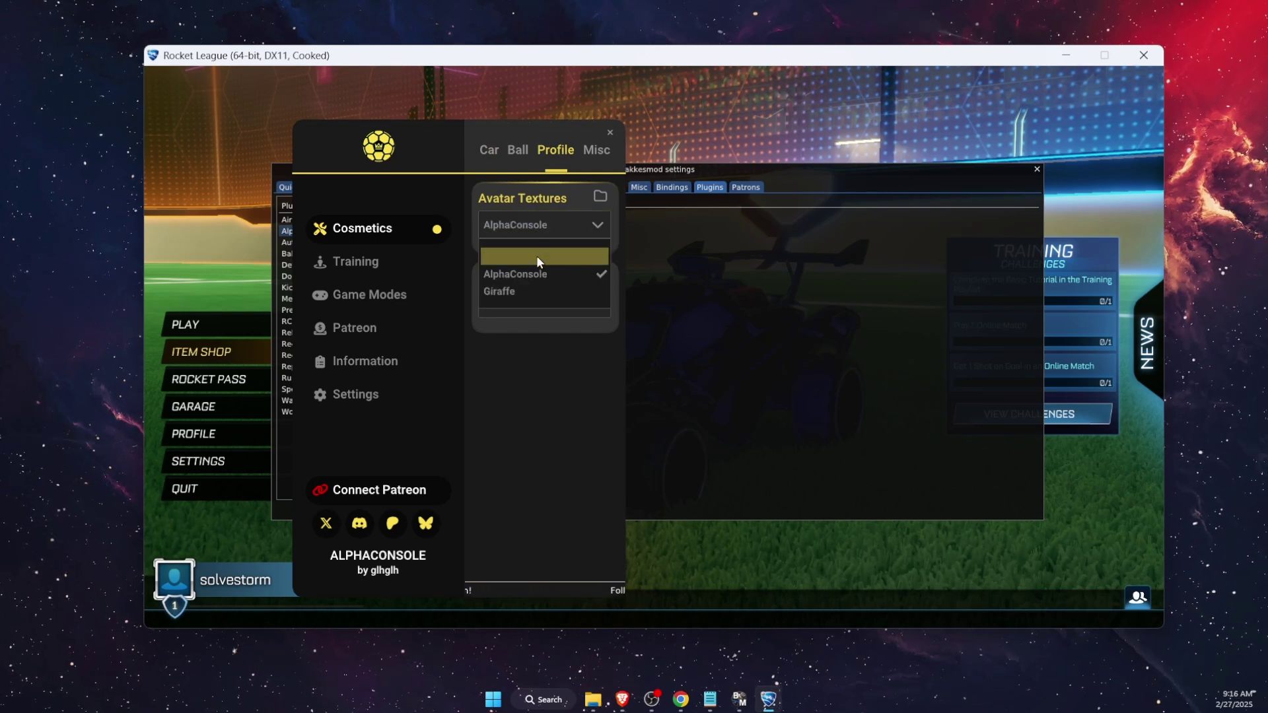
click(528, 275)
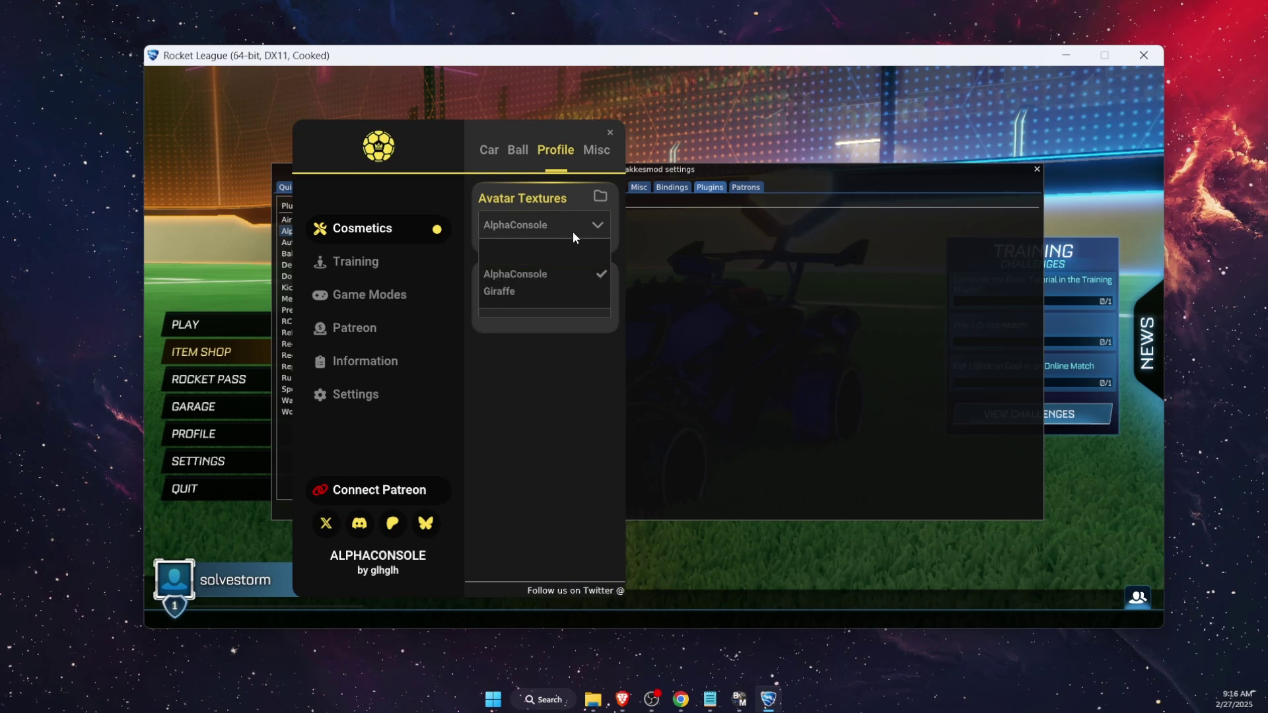
click(601, 198)
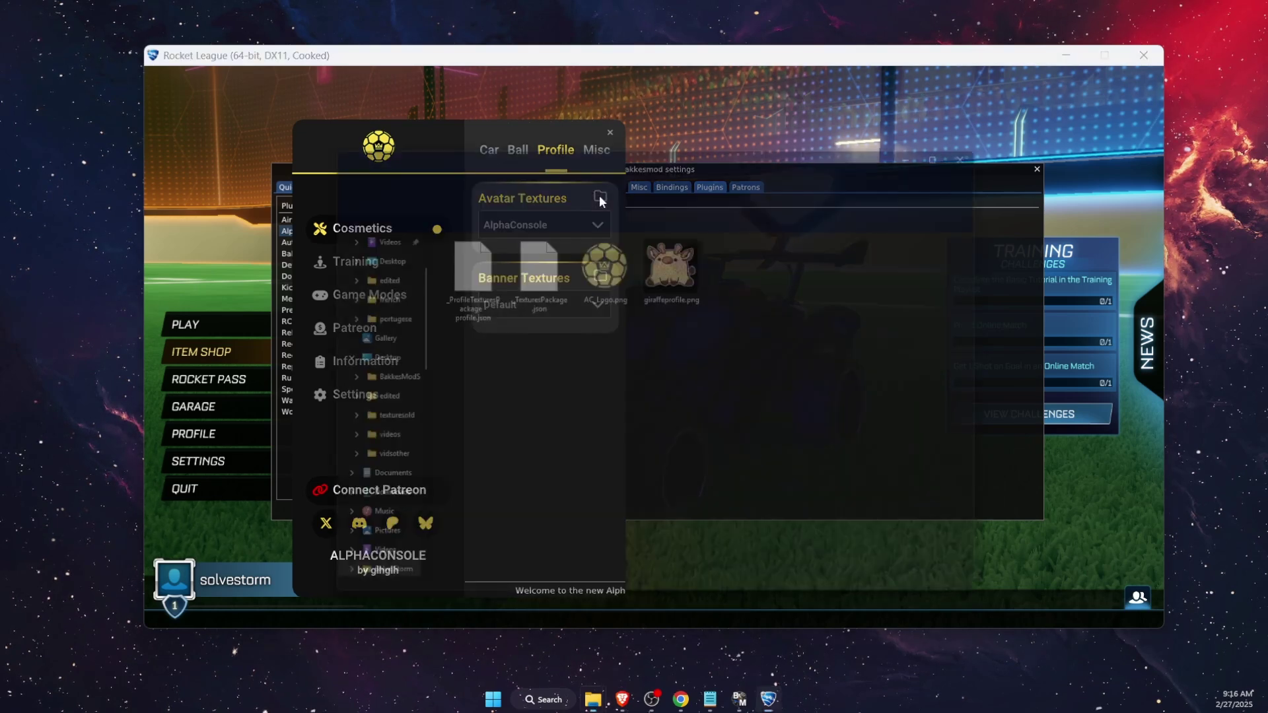
Step: Delete giraffeprofile.png from the AvatarTextures folder
drag(633, 149, 668, 289)
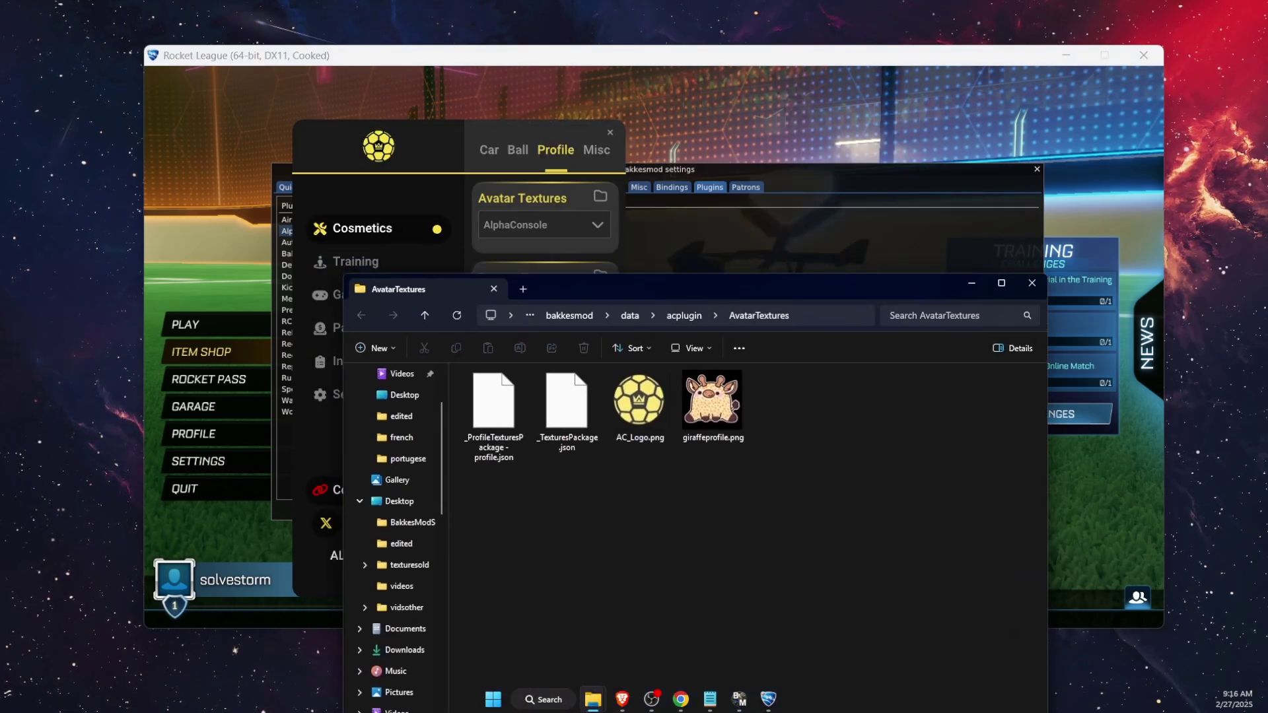
drag(726, 280, 676, 173)
click(515, 329)
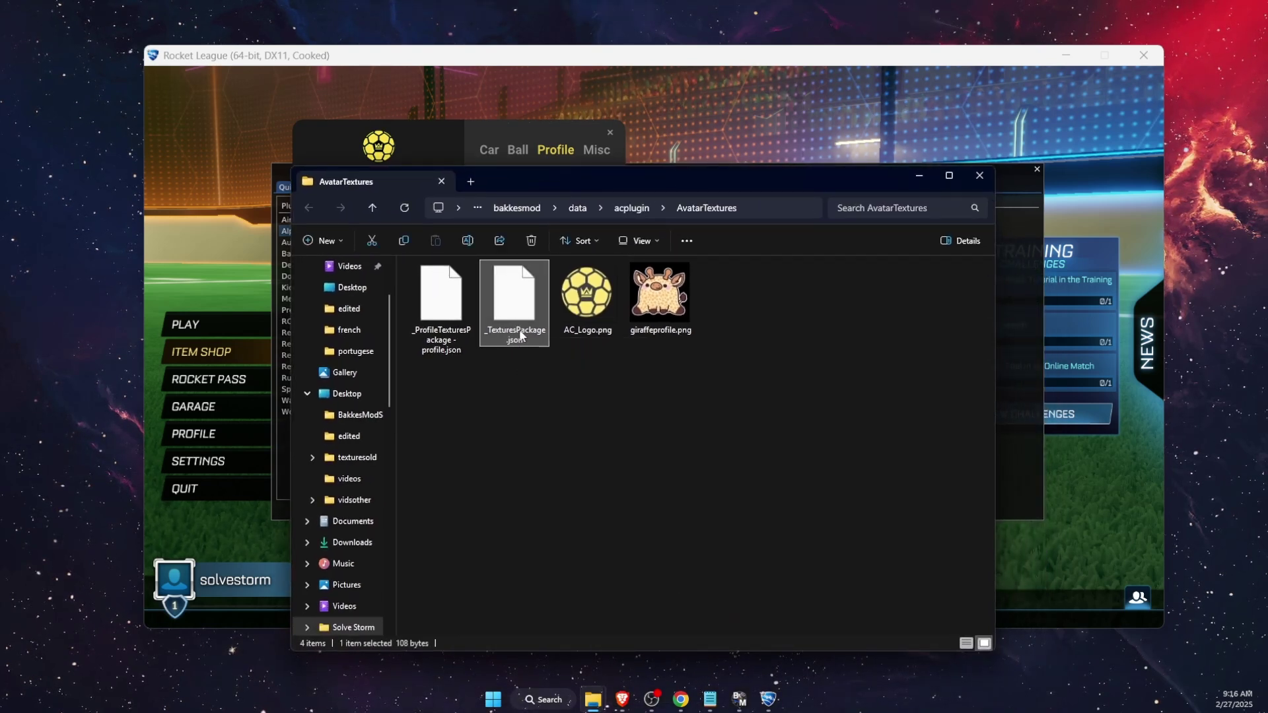
click(562, 311)
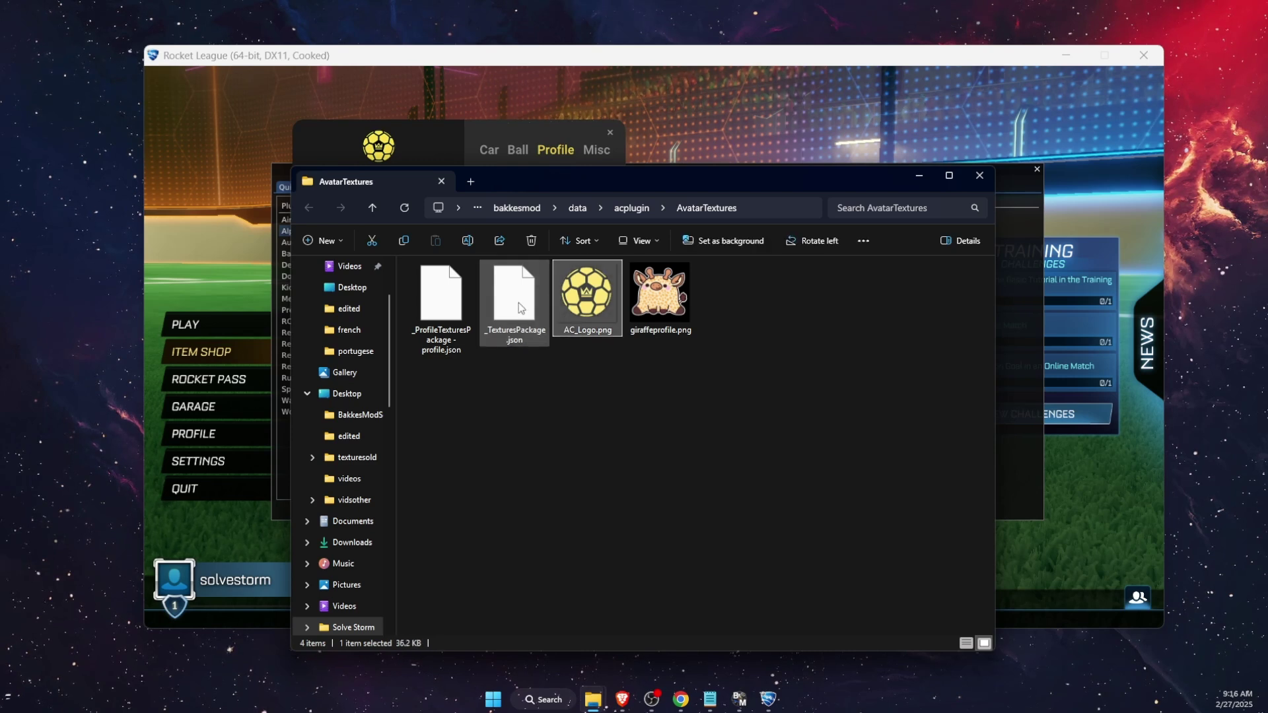
click(658, 309)
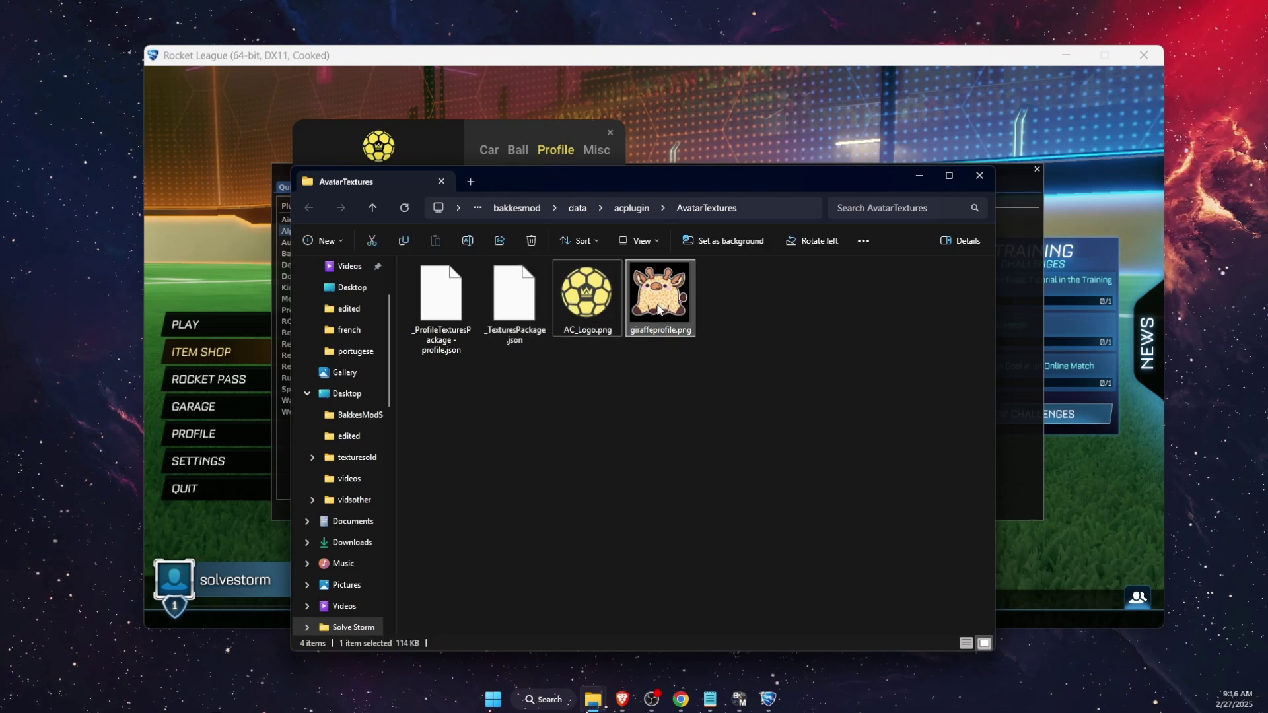
right_click(659, 309)
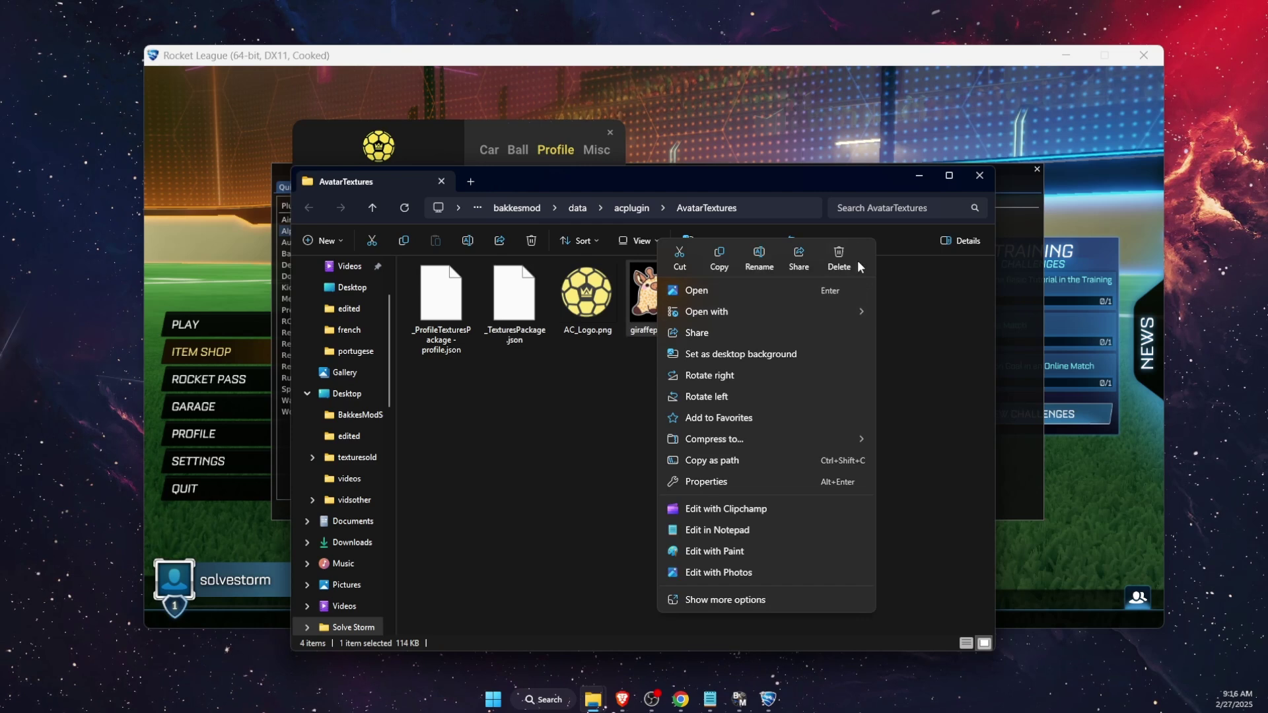
click(845, 262)
key(Delete)
Step: Delete the _ProfileTexturesPackage - profile.json file via its context menu
click(441, 300)
right_click(439, 303)
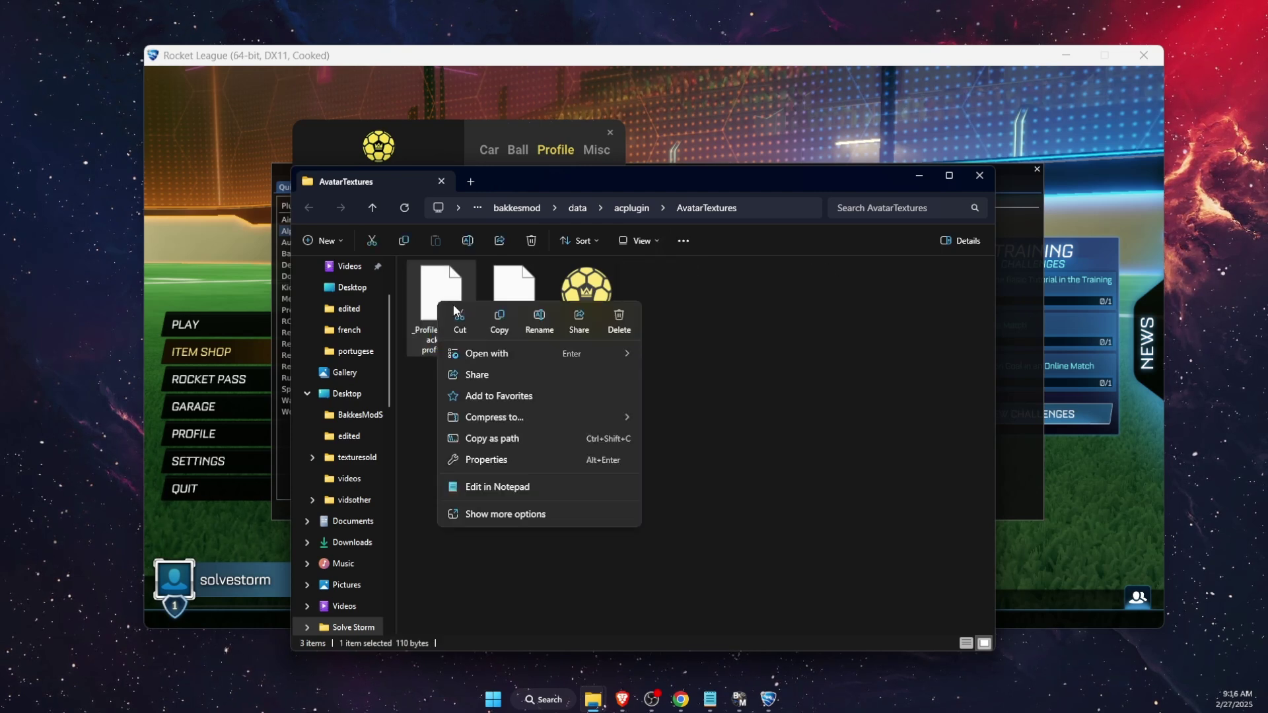
click(619, 324)
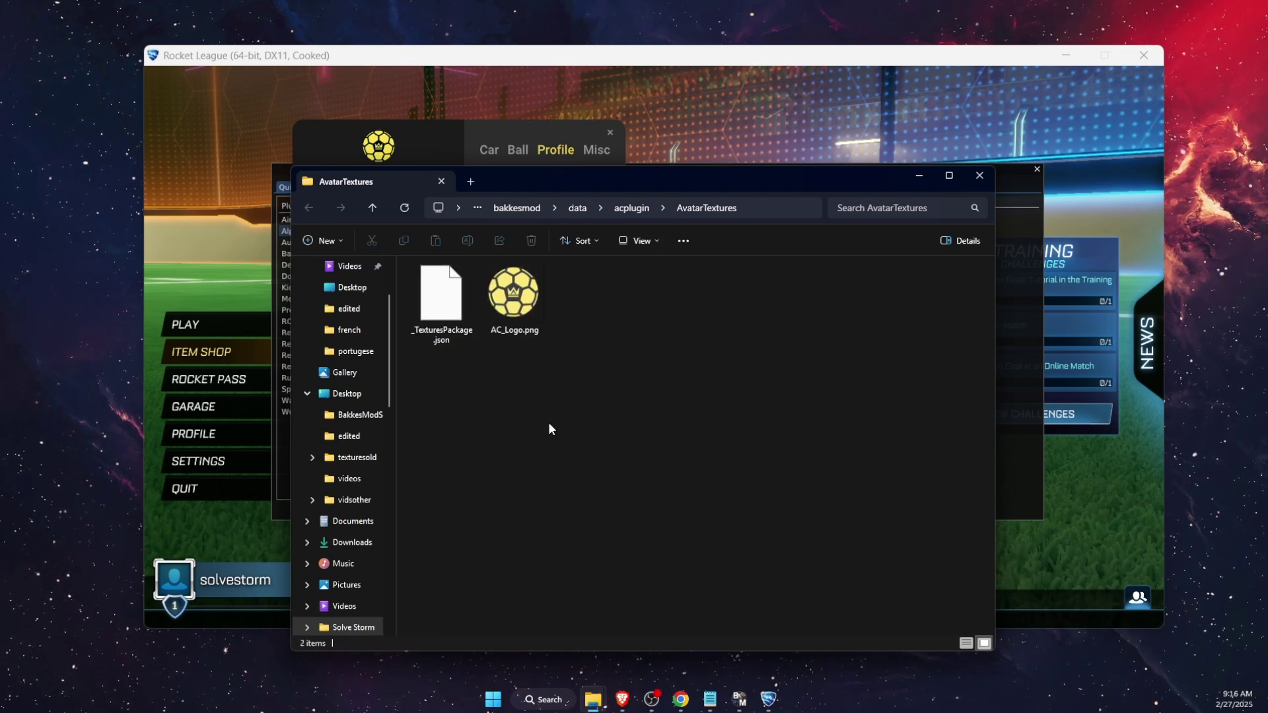
Step: Duplicate _TexturesPackage.json in the AvatarTextures folder as _TexturesPackage - Copy.json
click(453, 340)
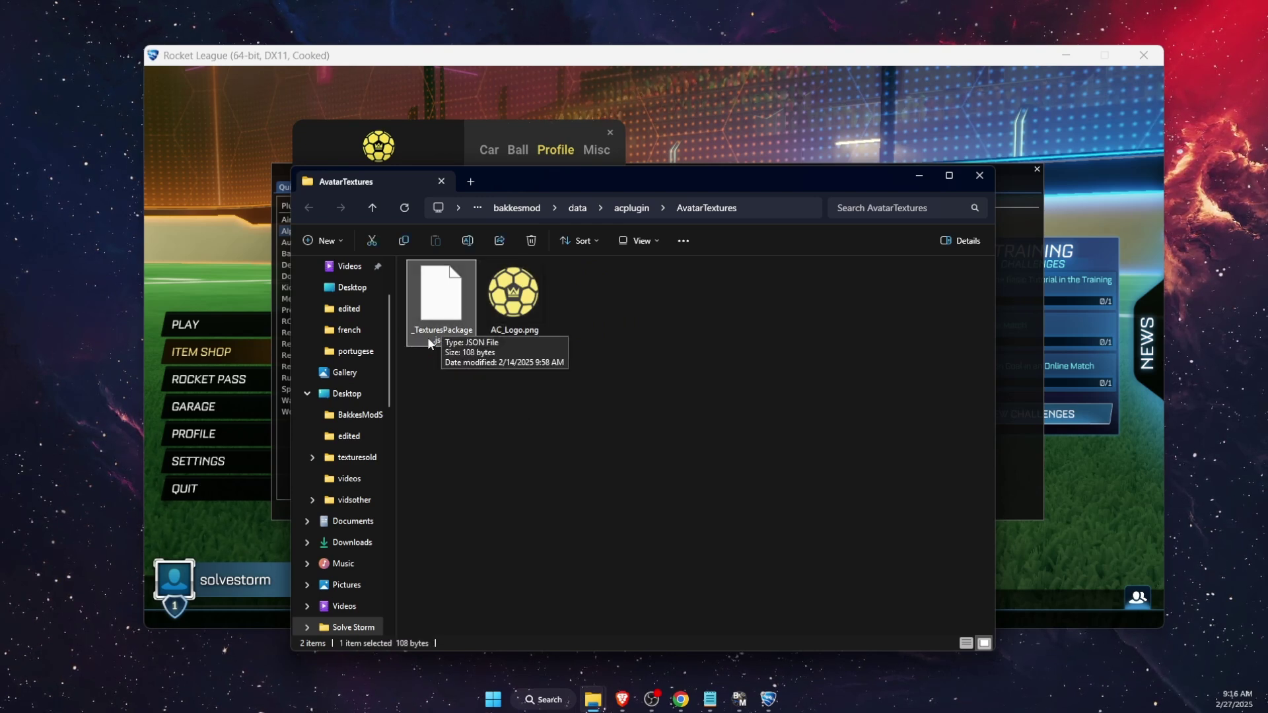
right_click(435, 302)
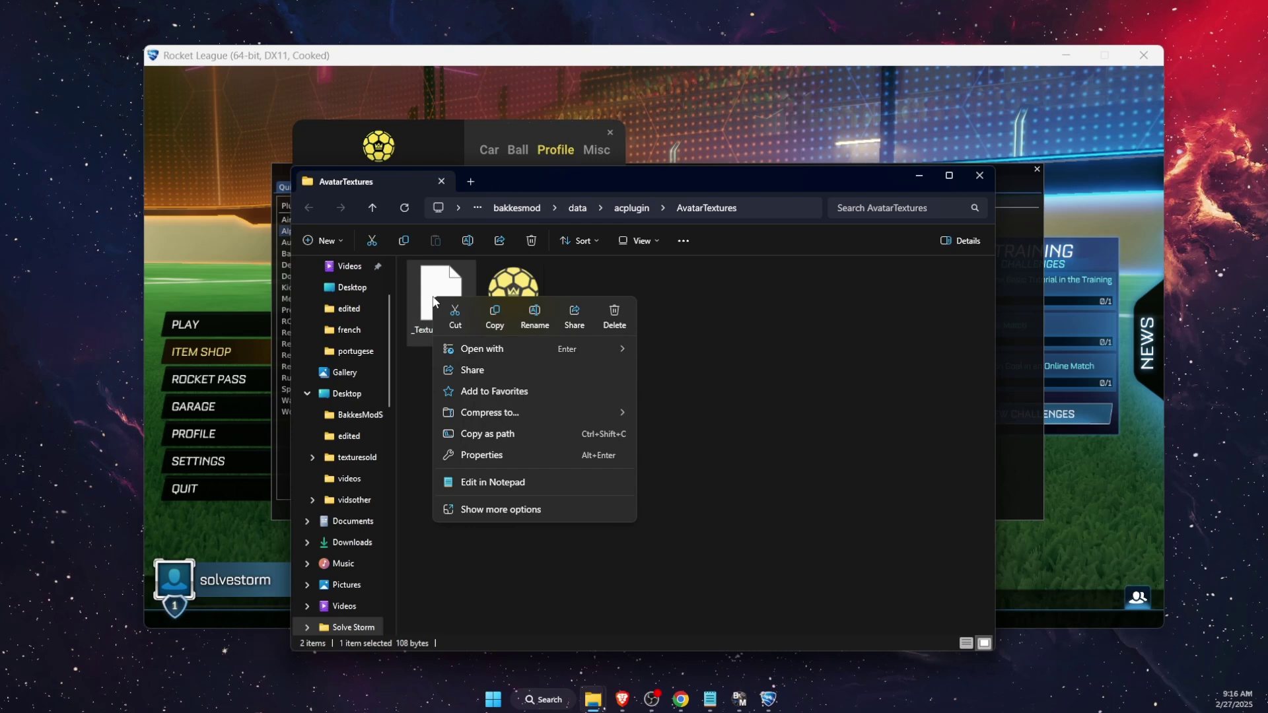
key(Escape)
right_click(443, 311)
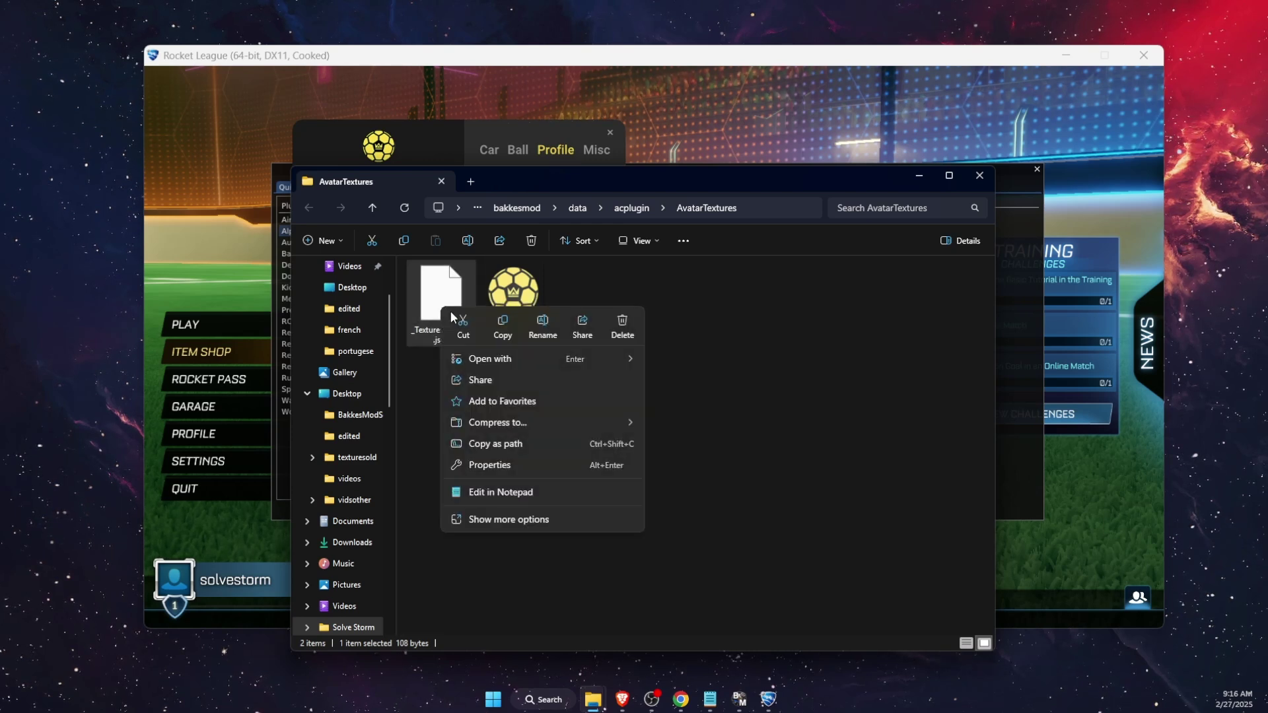
click(502, 327)
right_click(582, 416)
click(589, 426)
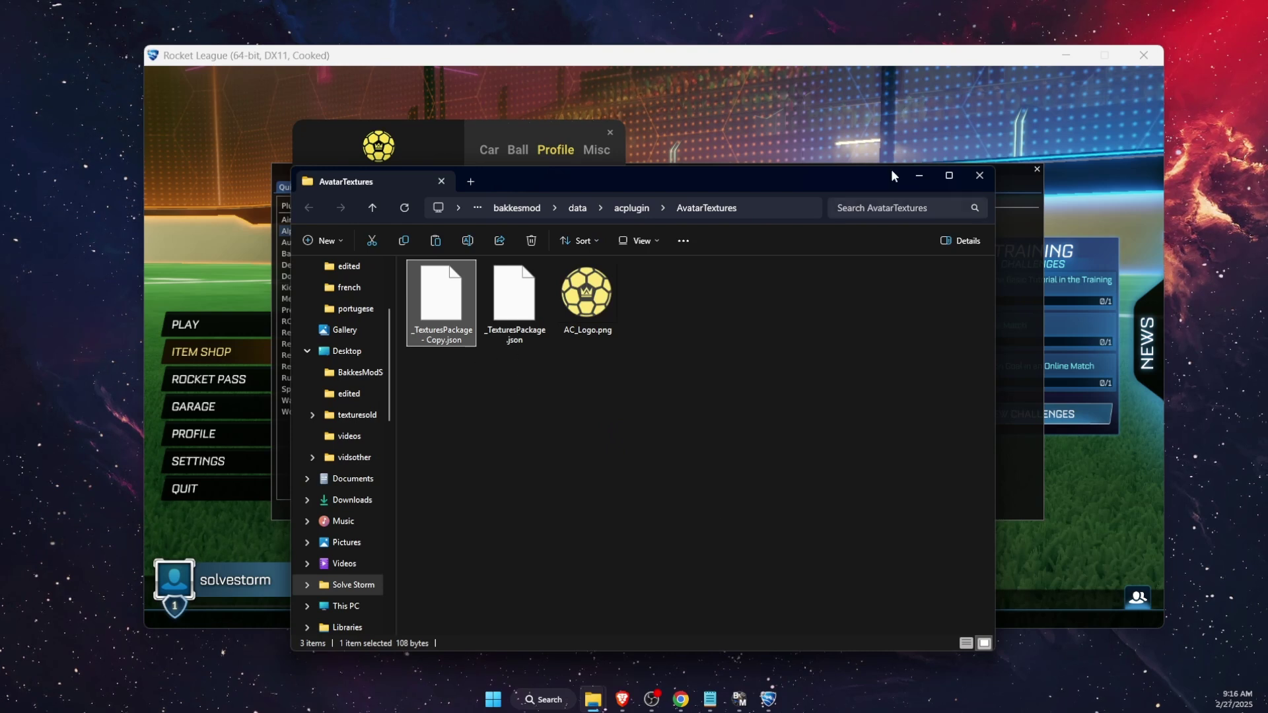
Step: Copy profile picture 400x400.png from Downloads into AvatarTextures, then close the Downloads window
mouse_move(606, 697)
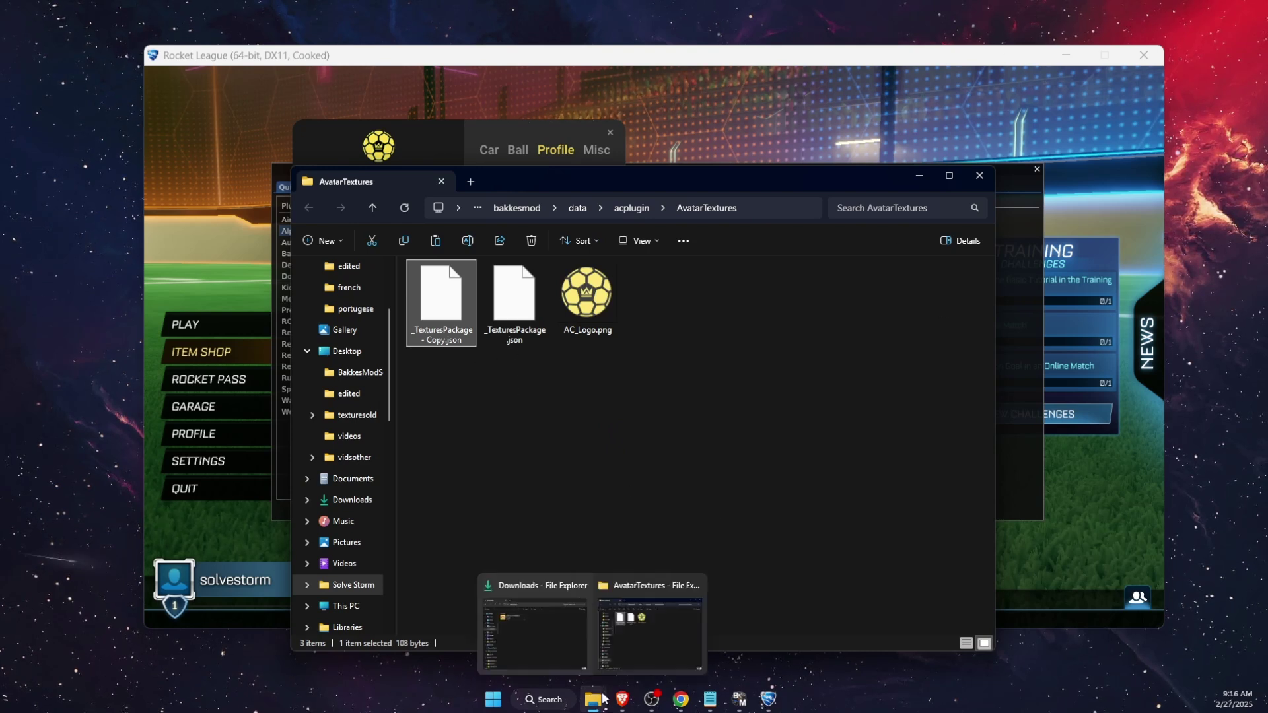
click(527, 650)
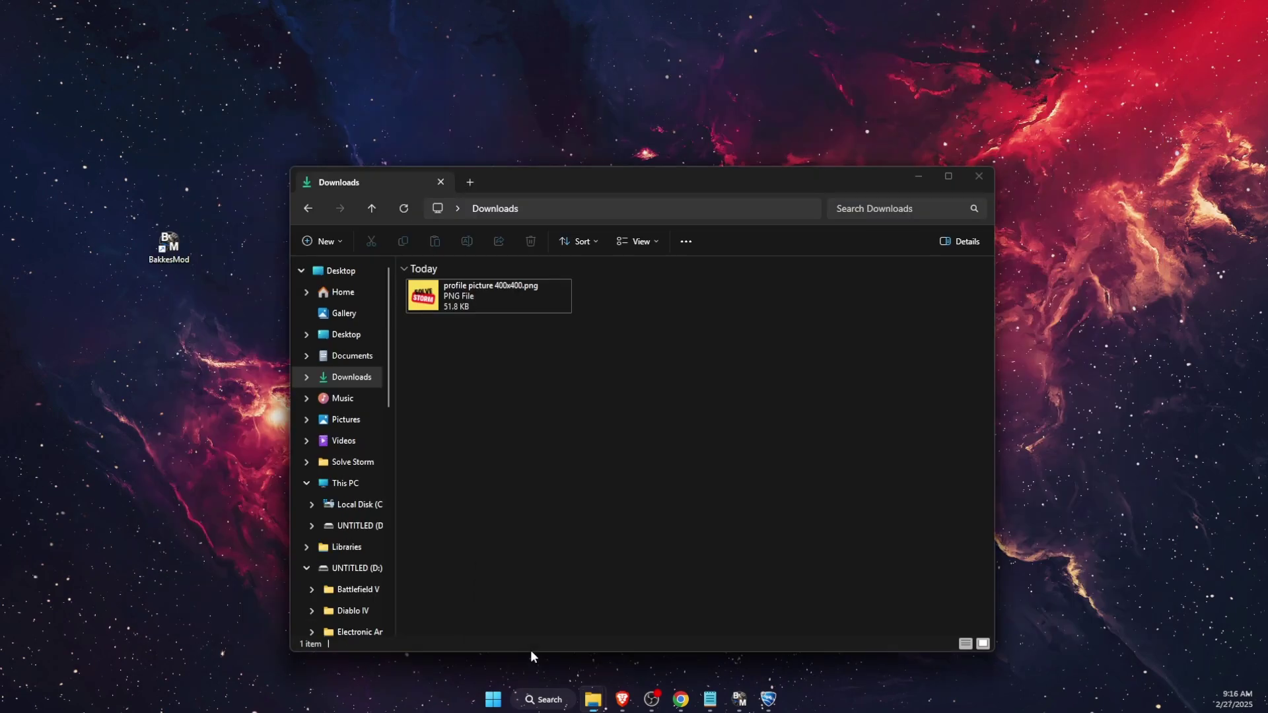
drag(525, 183, 670, 440)
drag(613, 548, 663, 327)
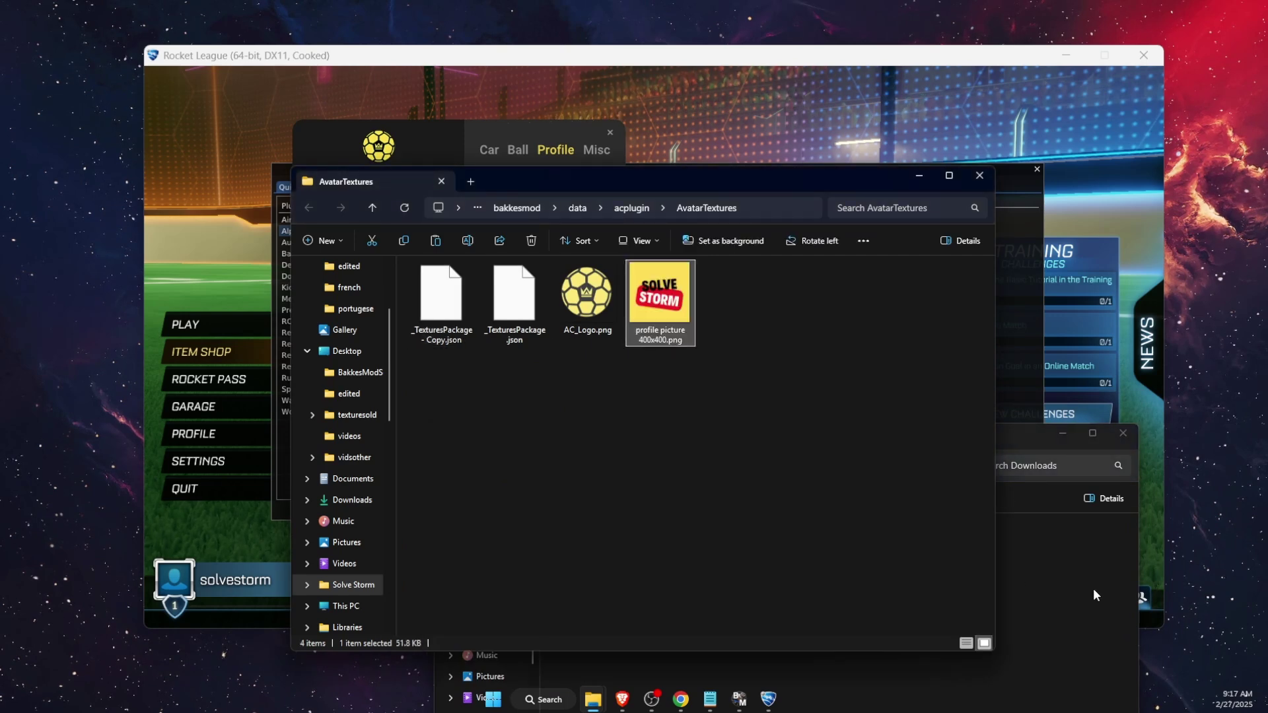
click(1092, 594)
click(1122, 433)
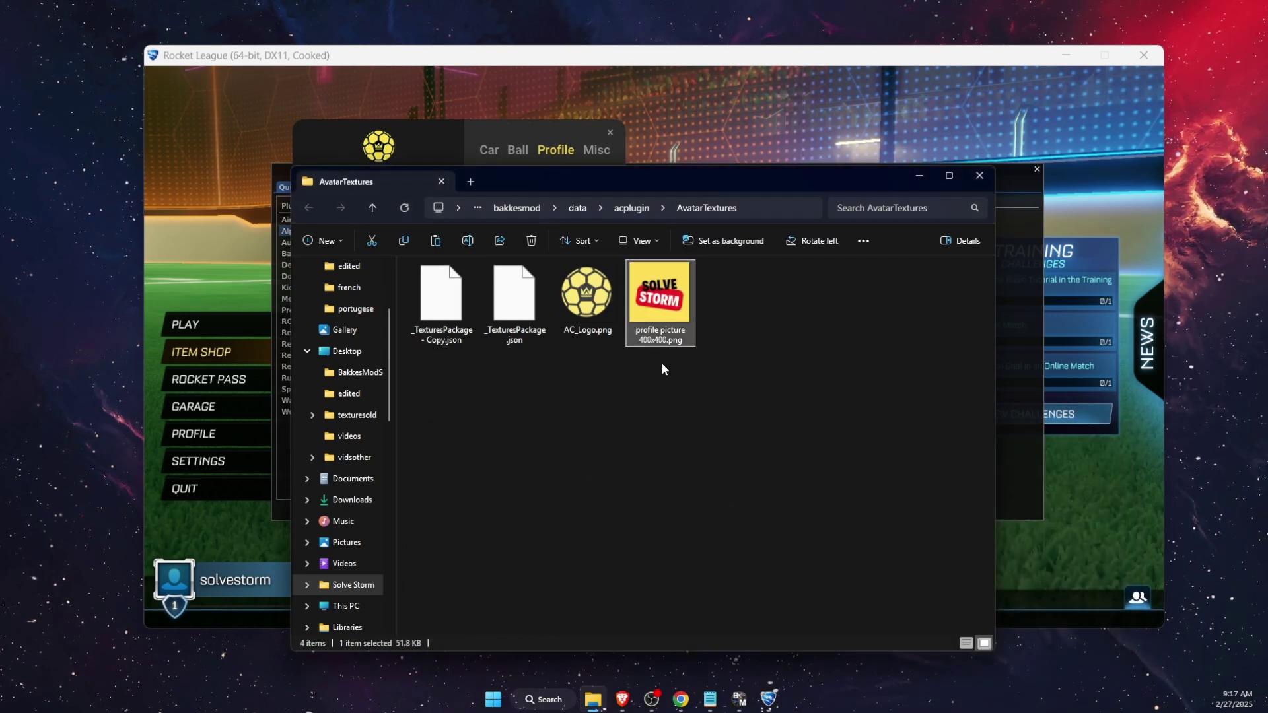
Step: Open _TexturesPackage - Copy.json in Notepad and rename the AlphaConsole key to solvestorm
double_click(449, 311)
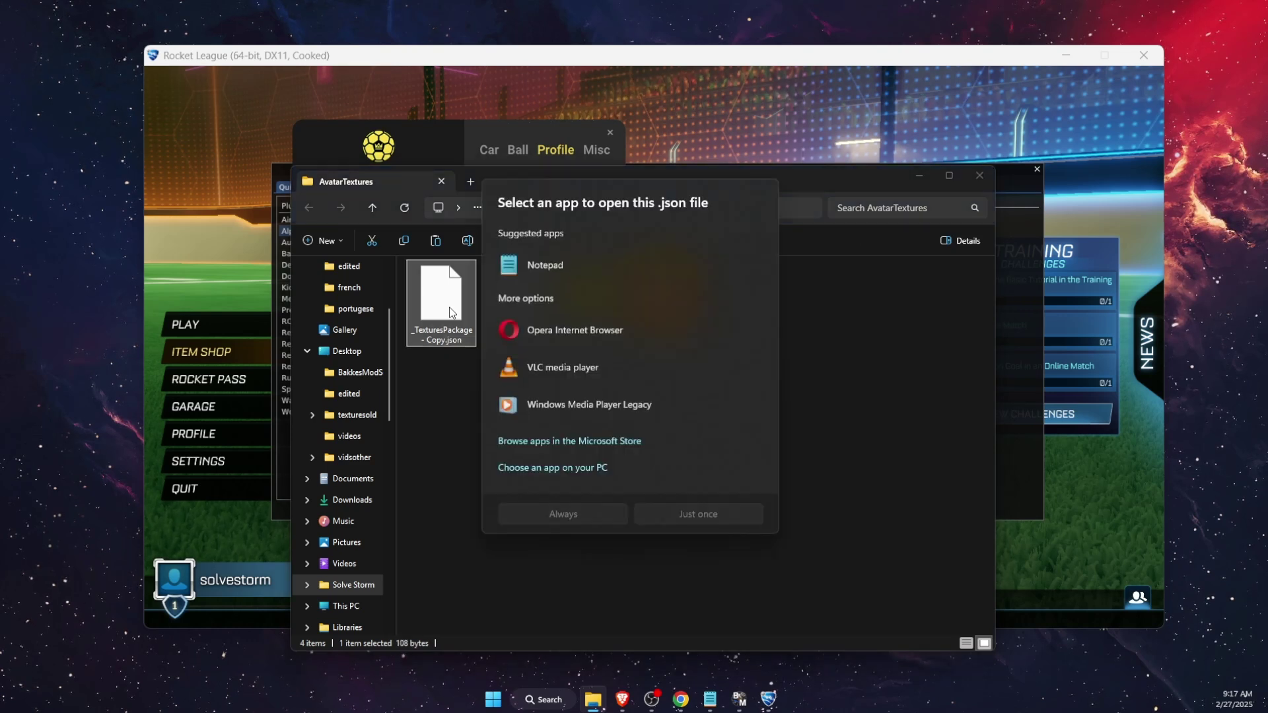
double_click(542, 265)
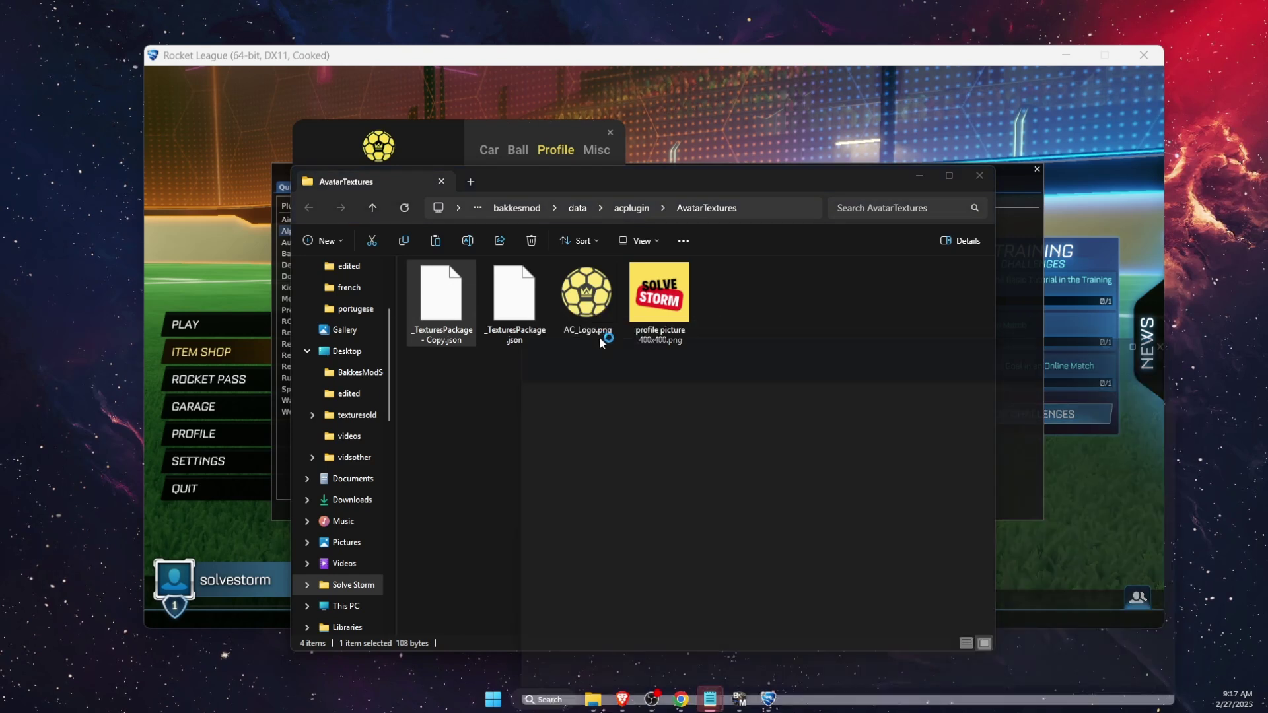
drag(745, 344, 682, 387)
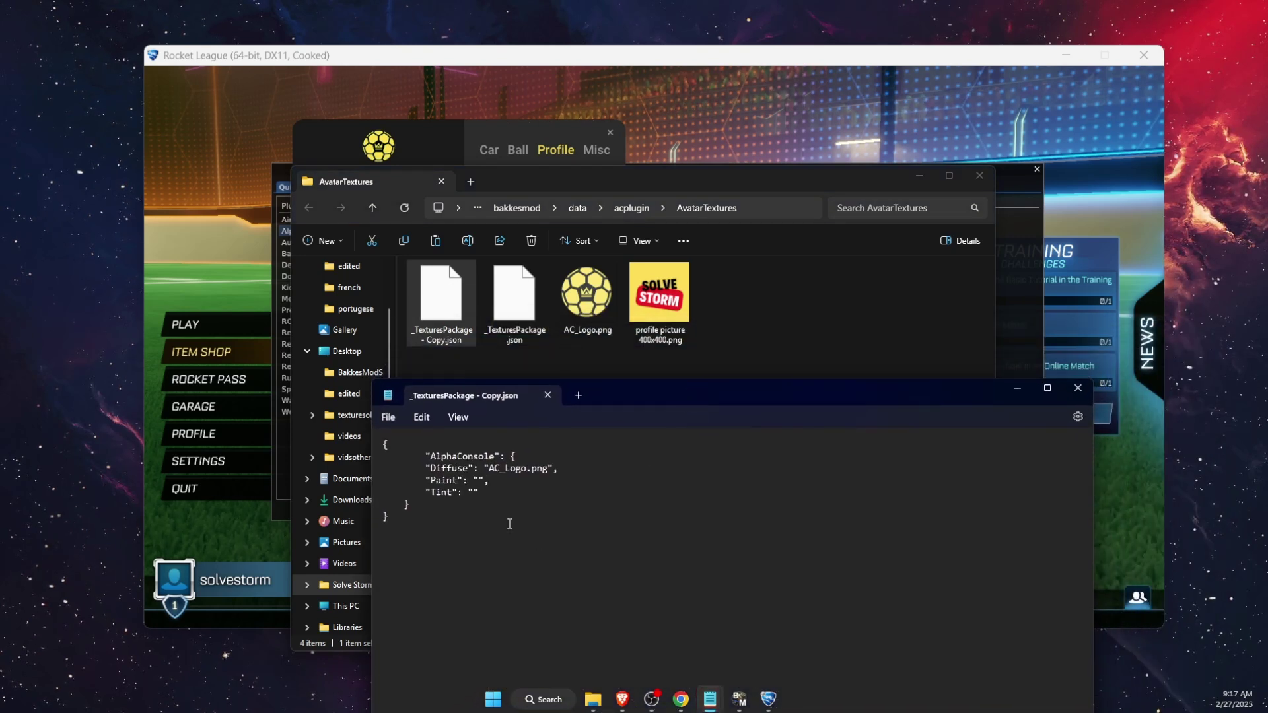
double_click(493, 457)
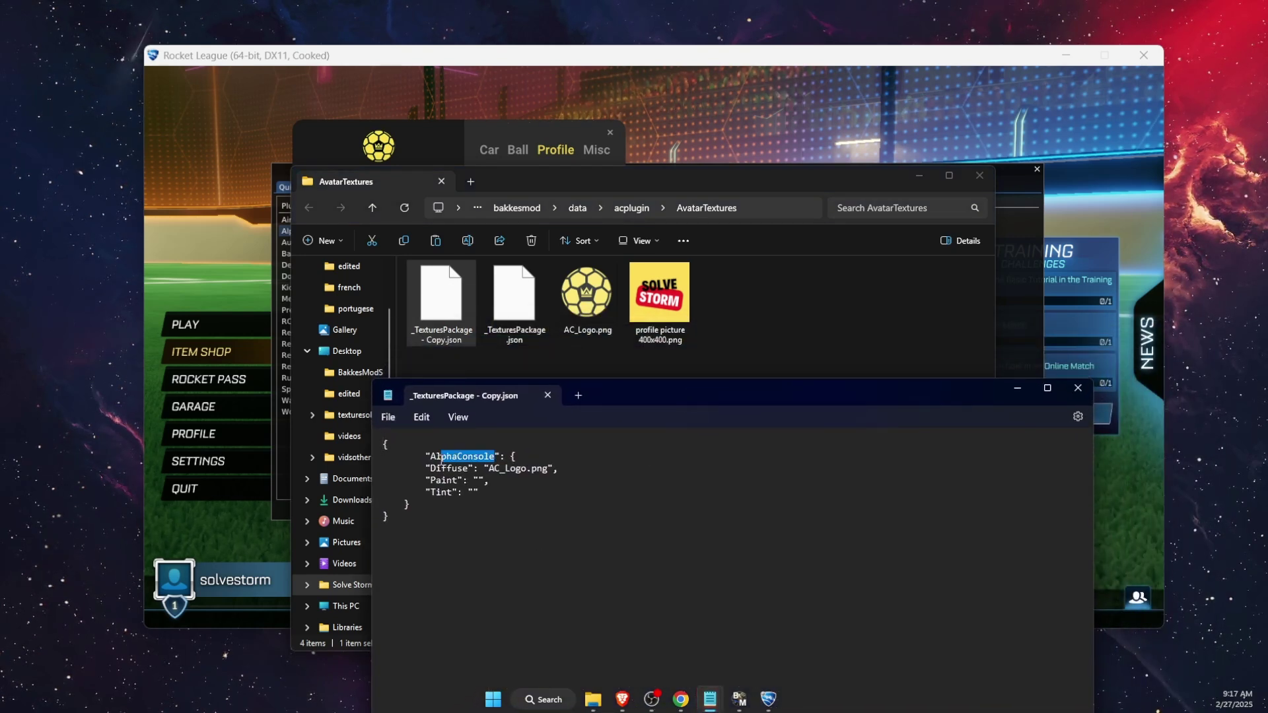
text(solvestorm)
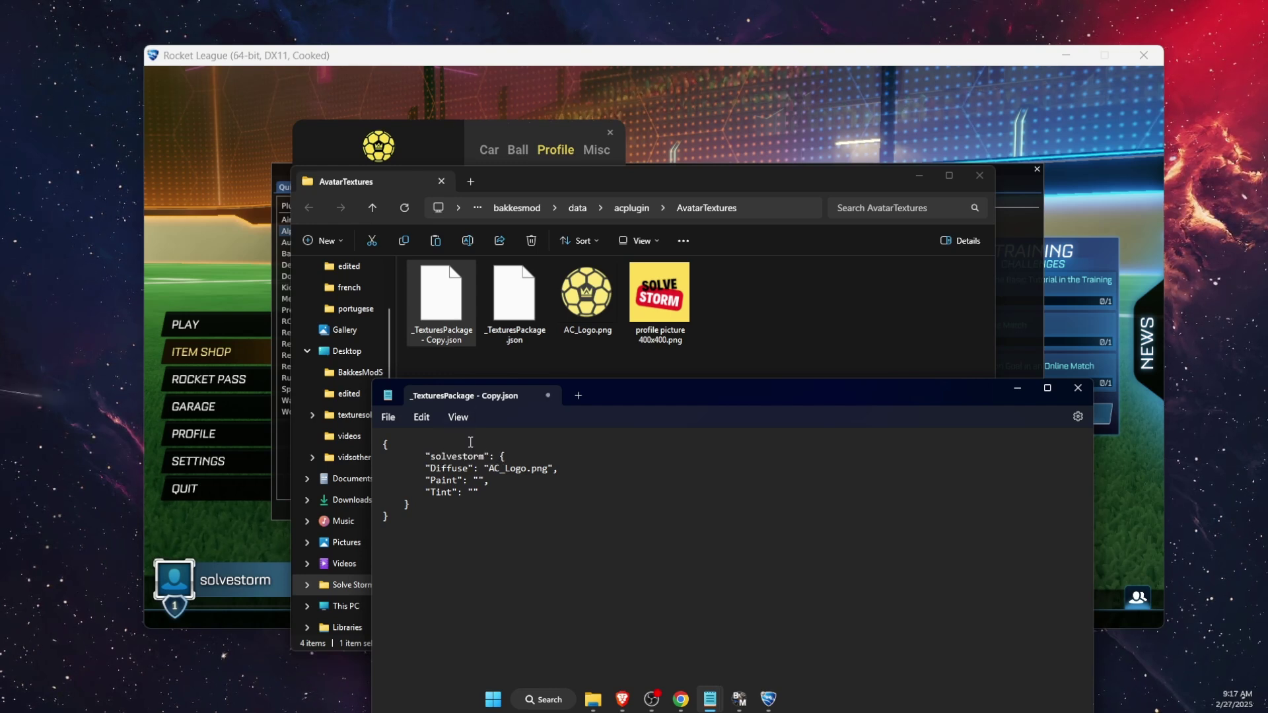
Step: Replace the AC_Logo Diffuse value with 'profile picture 400x400'
drag(490, 470, 514, 471)
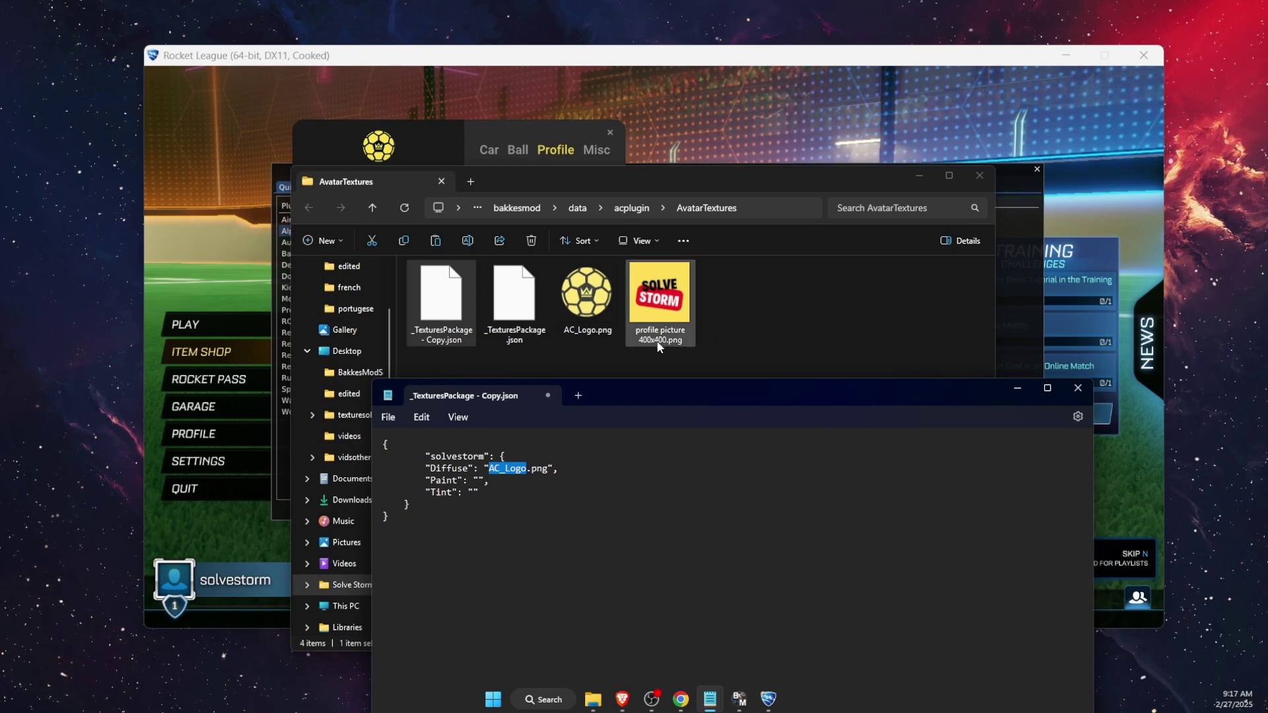
drag(527, 470, 492, 468)
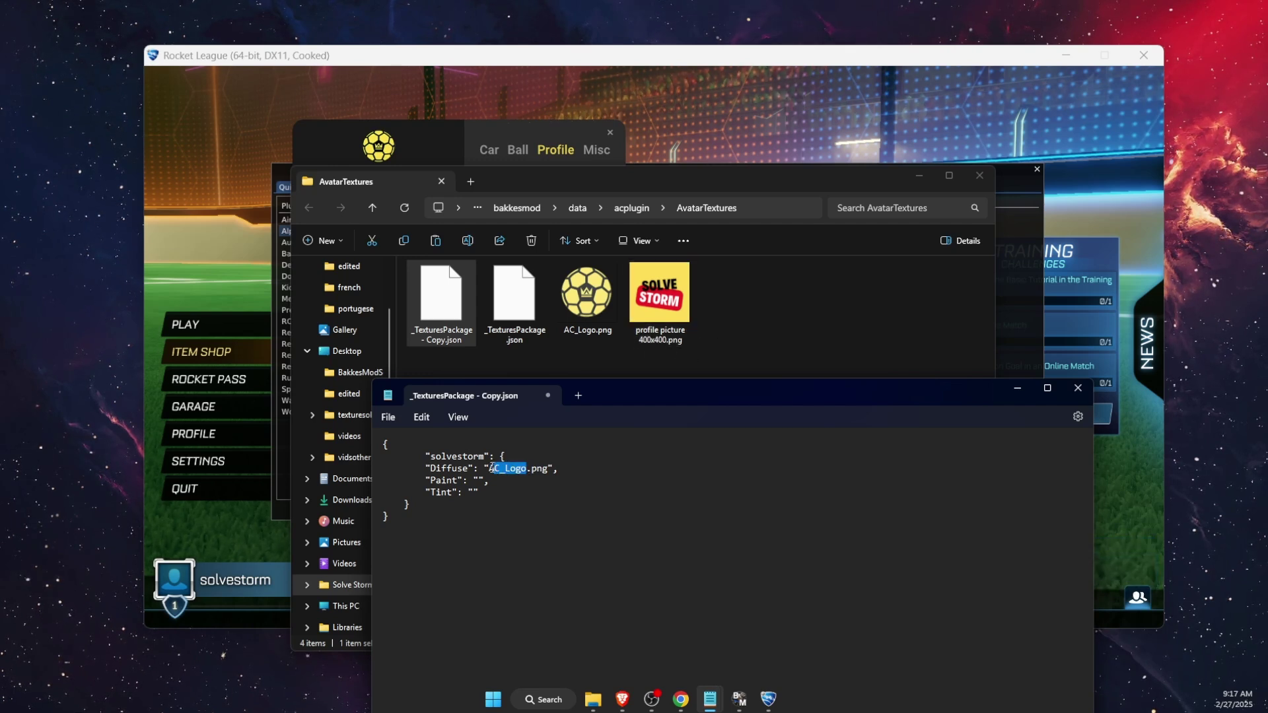
text(profile picture 400x400)
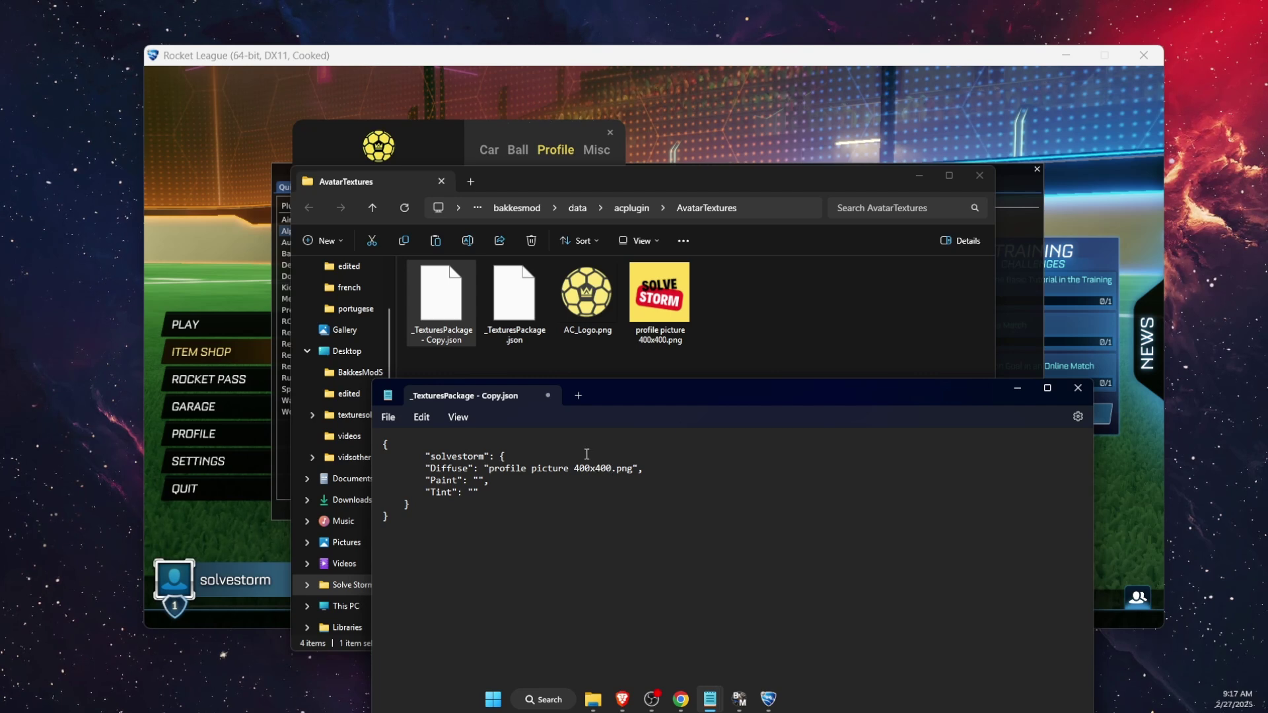
drag(486, 468, 644, 468)
click(644, 468)
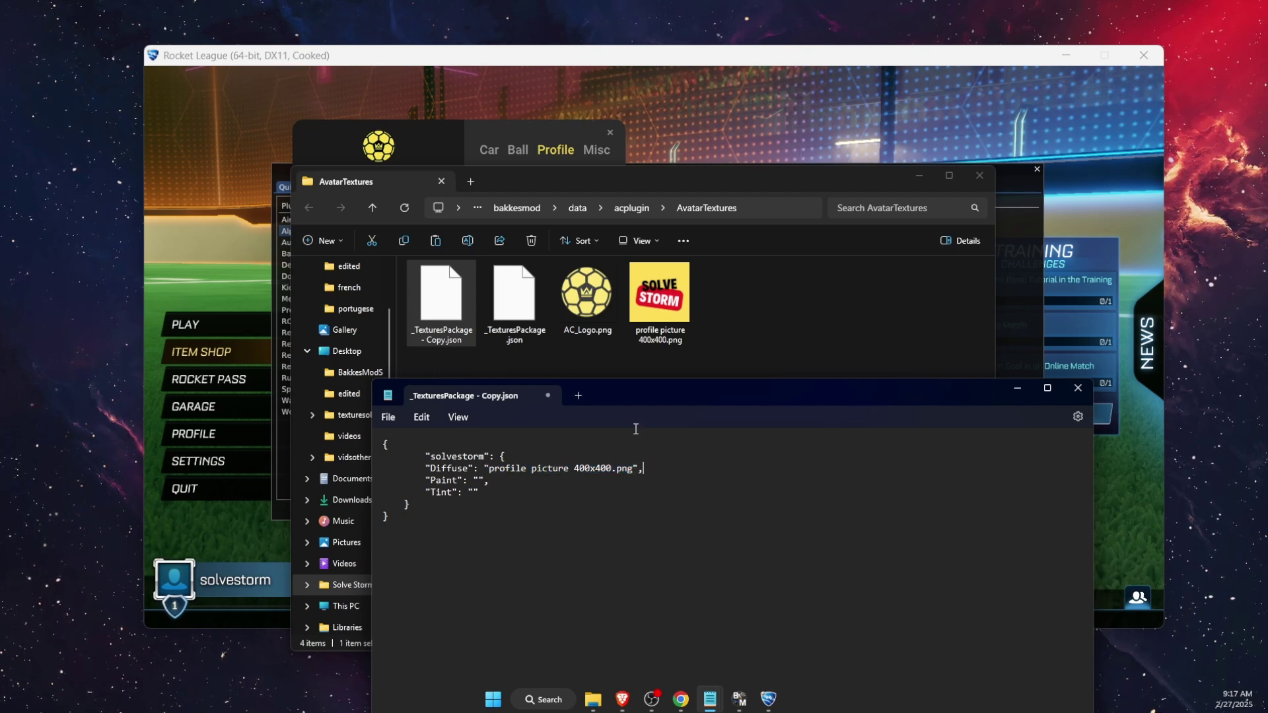
Step: Save the edited json file and close Notepad and the AvatarTextures folder
click(1075, 389)
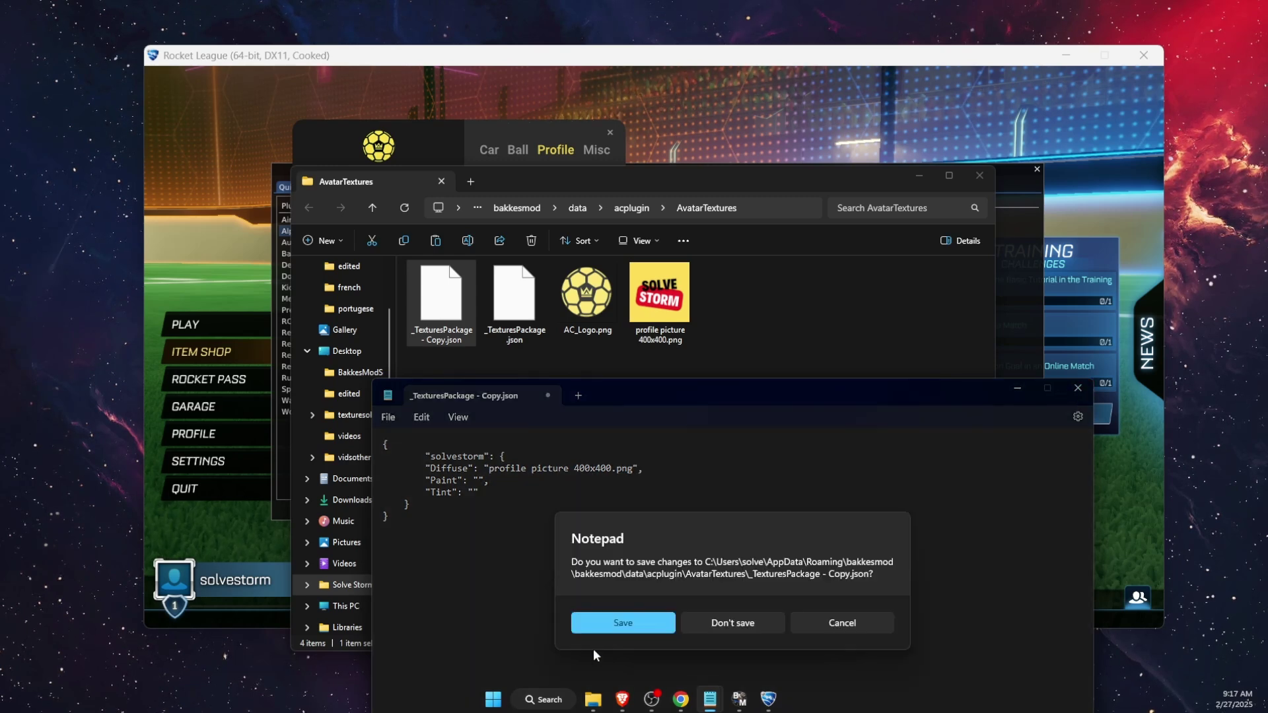
click(601, 624)
drag(723, 418, 600, 442)
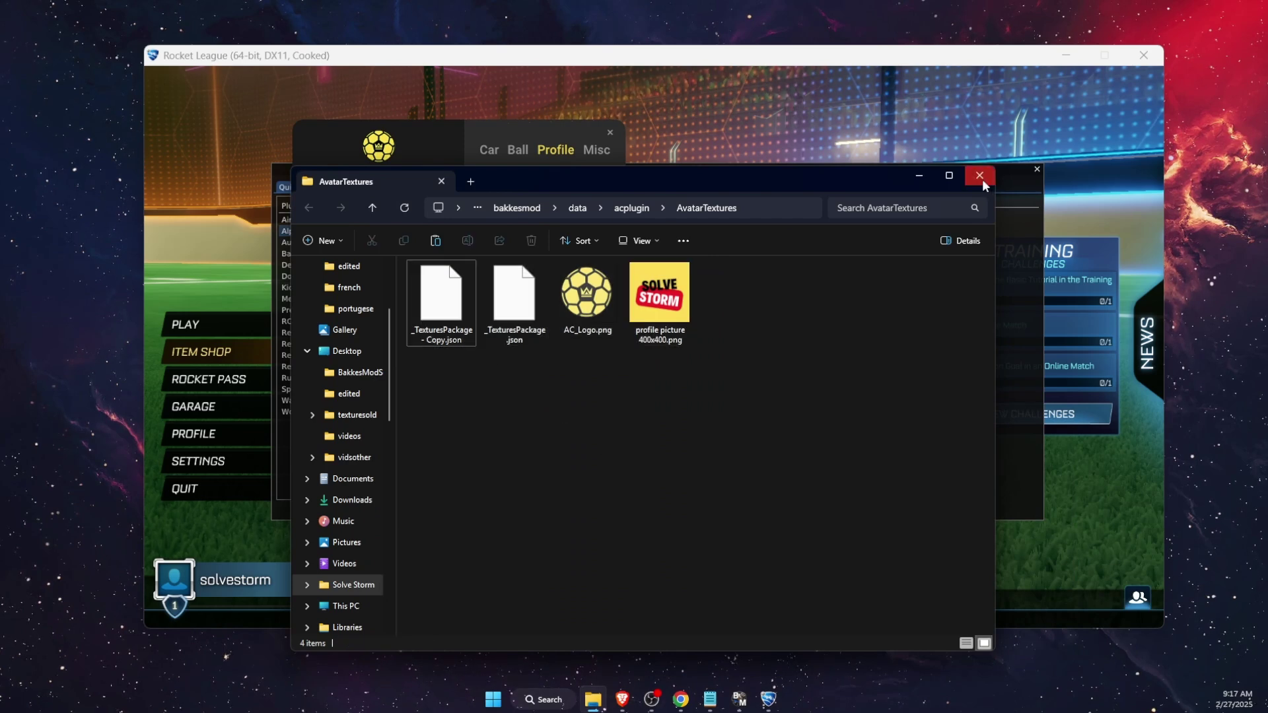
click(980, 176)
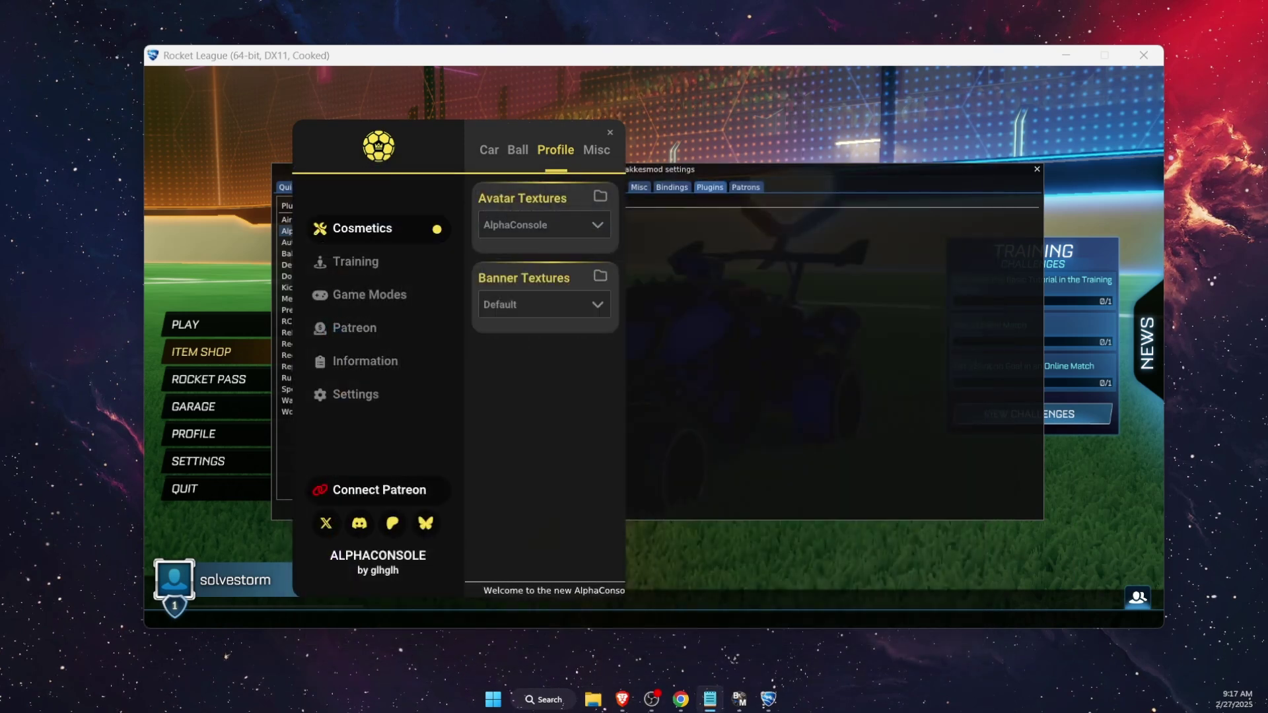
Step: Close the AlphaConsole panel and the BakkesMod settings
click(575, 223)
click(584, 223)
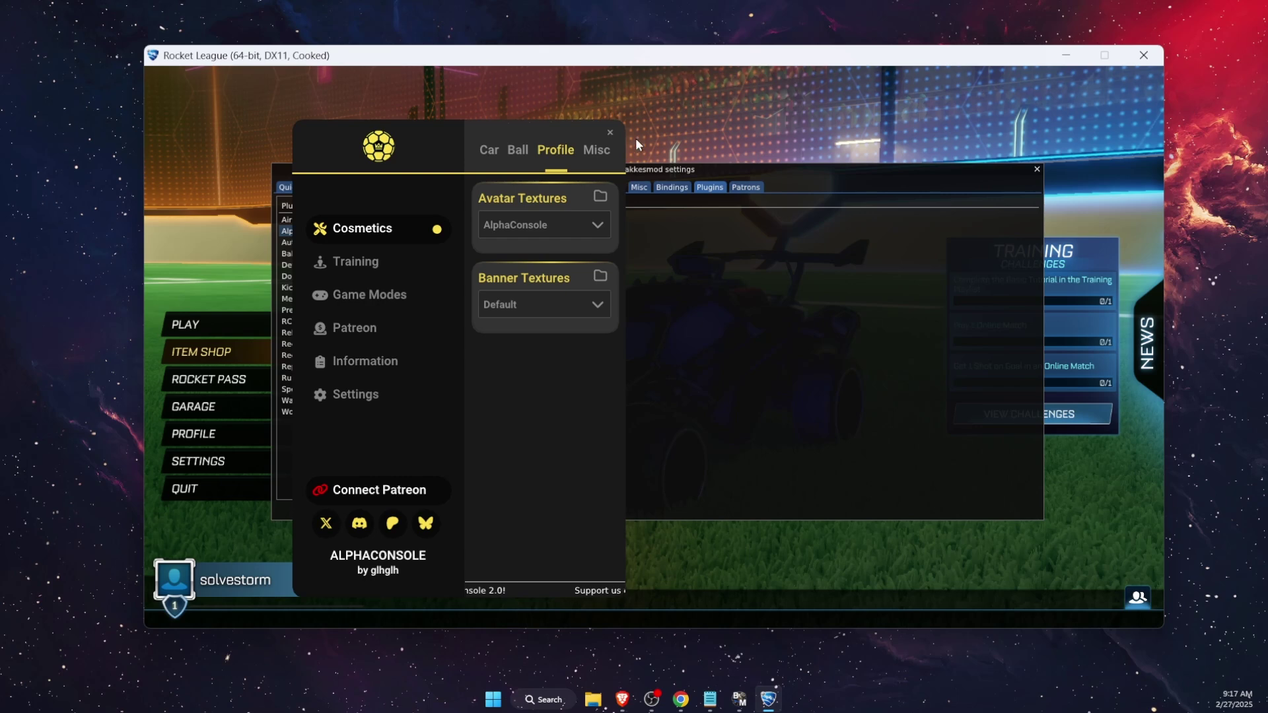
click(609, 132)
click(1036, 170)
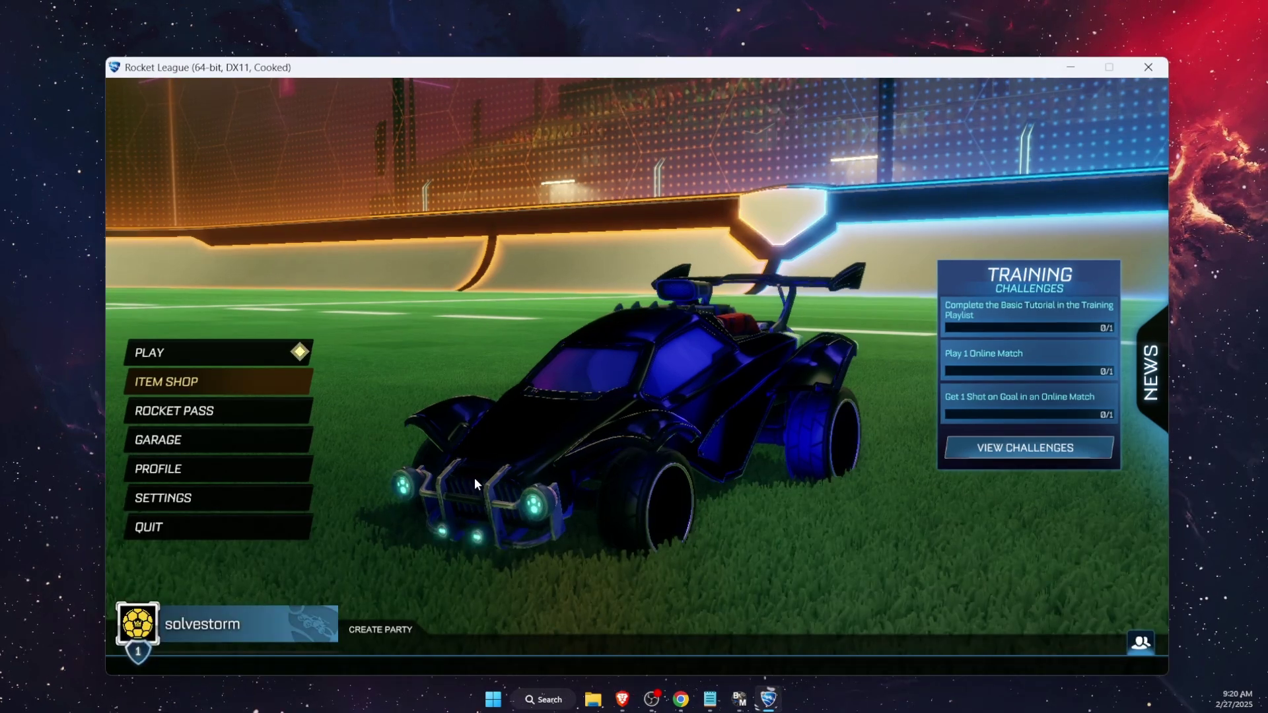
Step: Reopen BakkesMod with F2 and open the AlphaConsole menu on Profile cosmetics
key(F2)
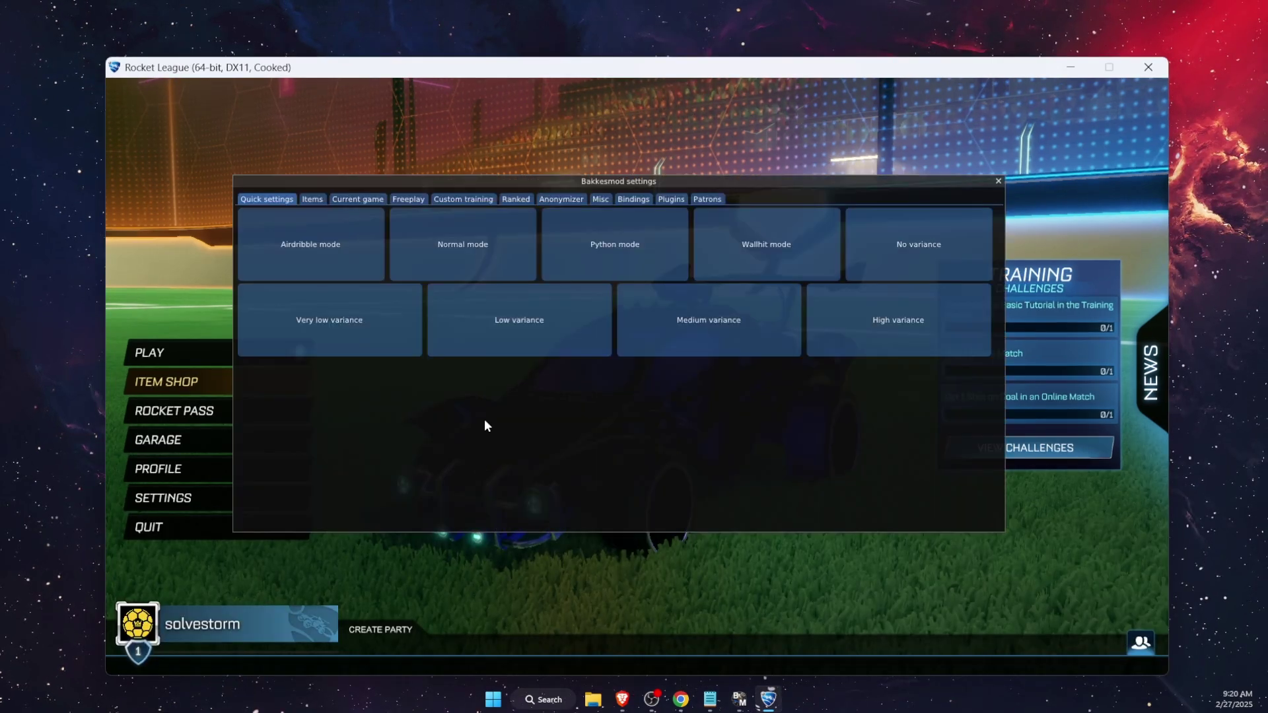
click(675, 202)
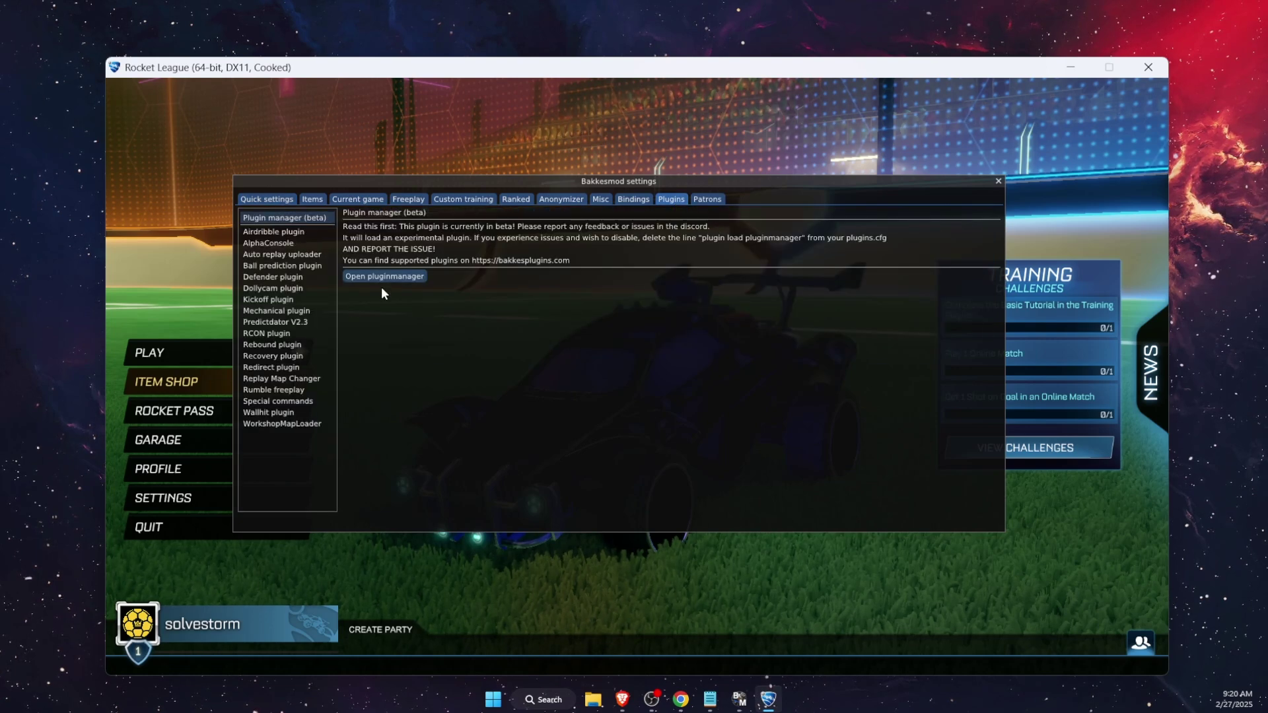
click(293, 244)
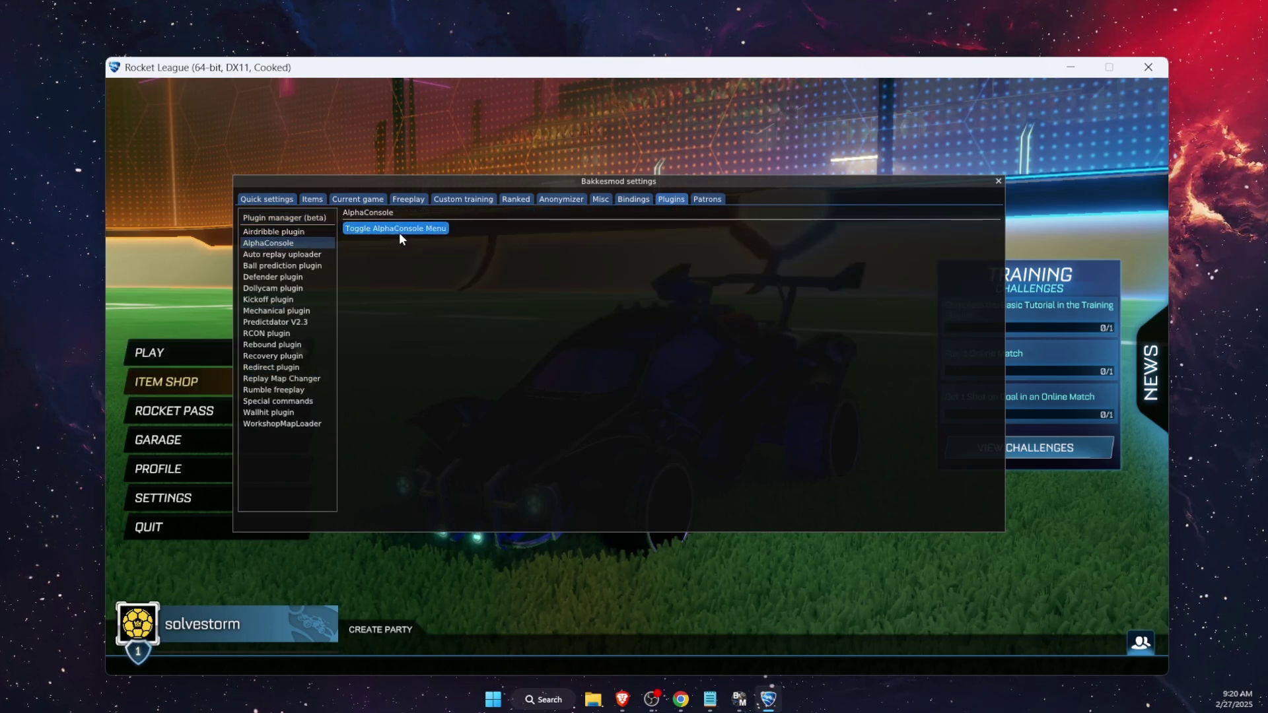
click(399, 233)
click(517, 162)
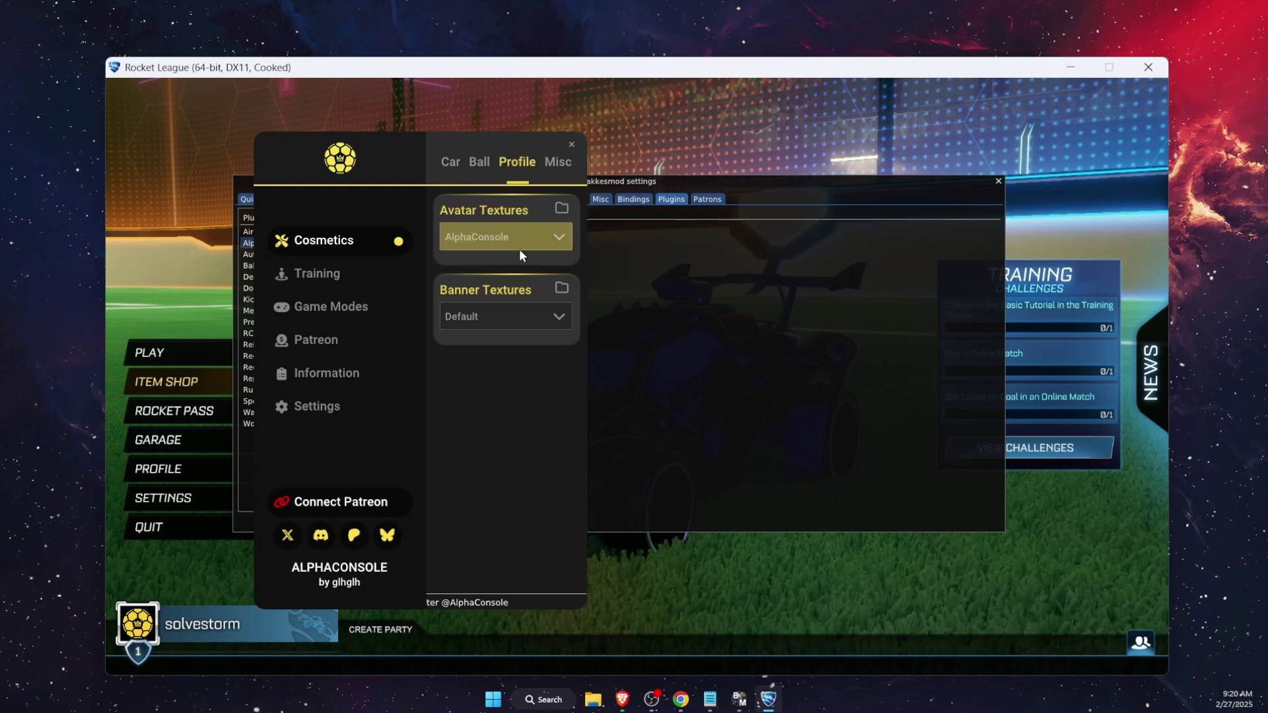
Step: Set Avatar Textures to solvestorm, then close the AlphaConsole panel and BakkesMod settings
click(519, 241)
click(489, 303)
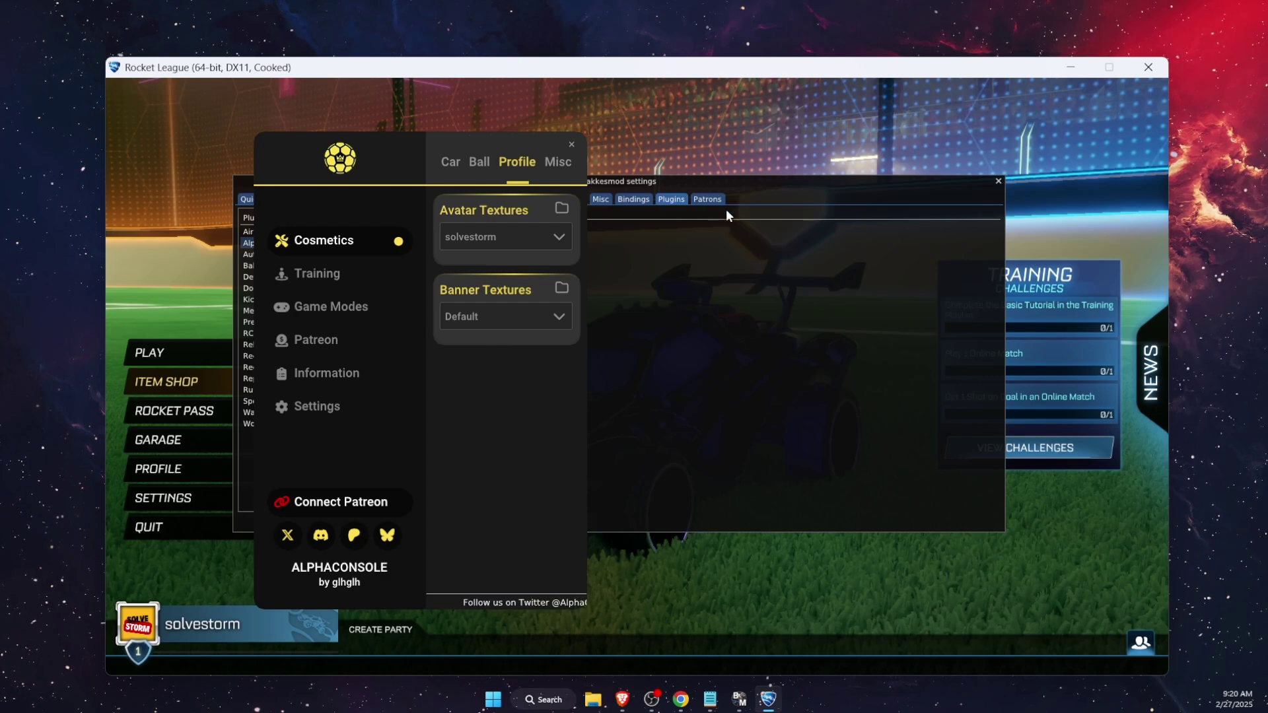
click(571, 143)
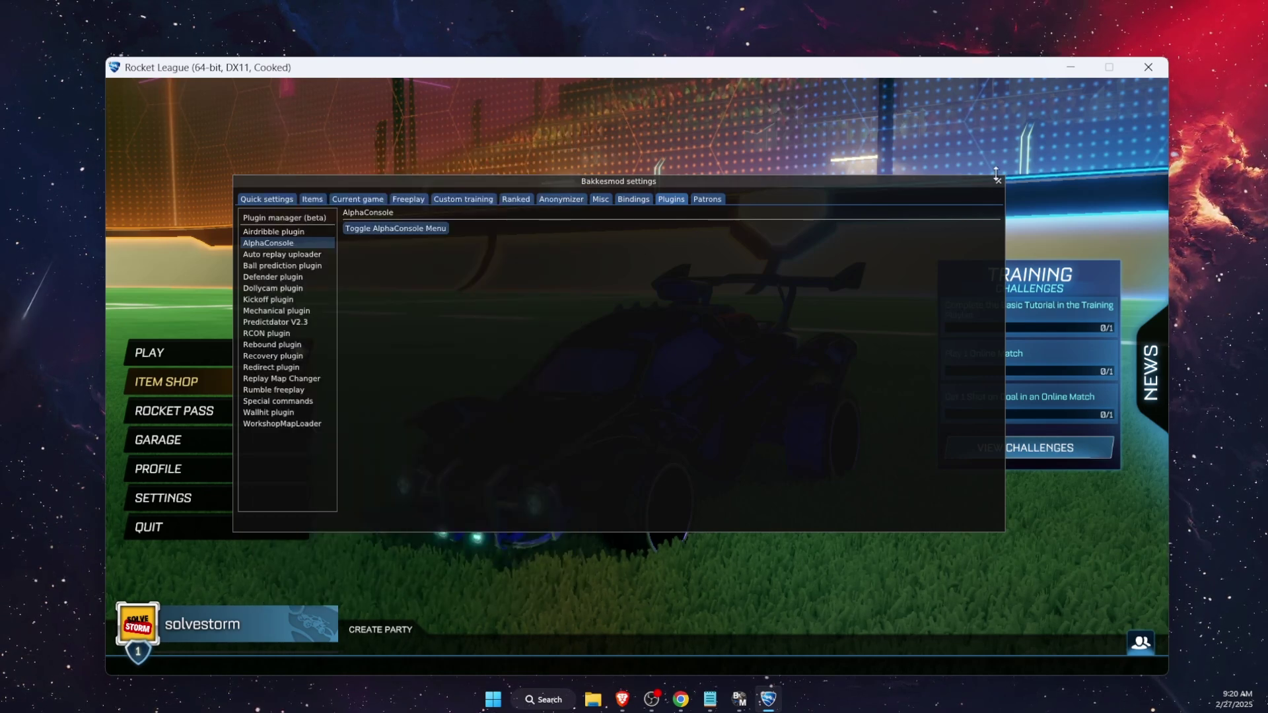
key(F2)
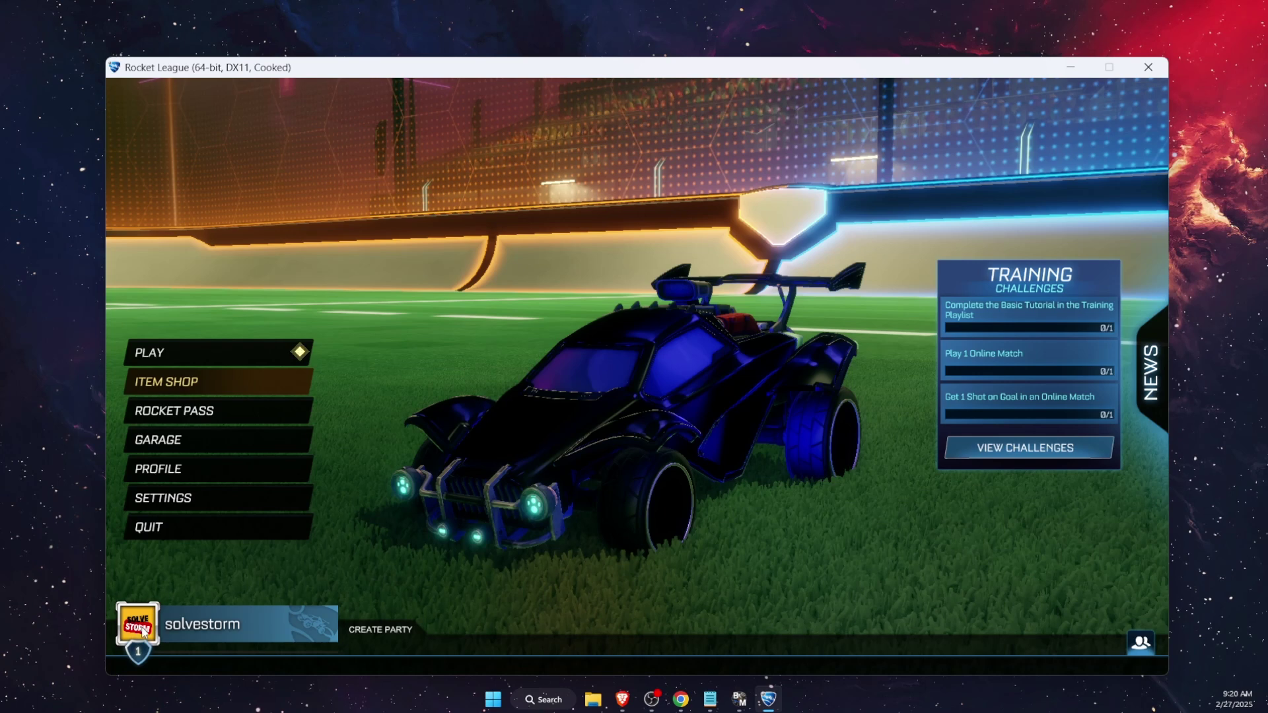